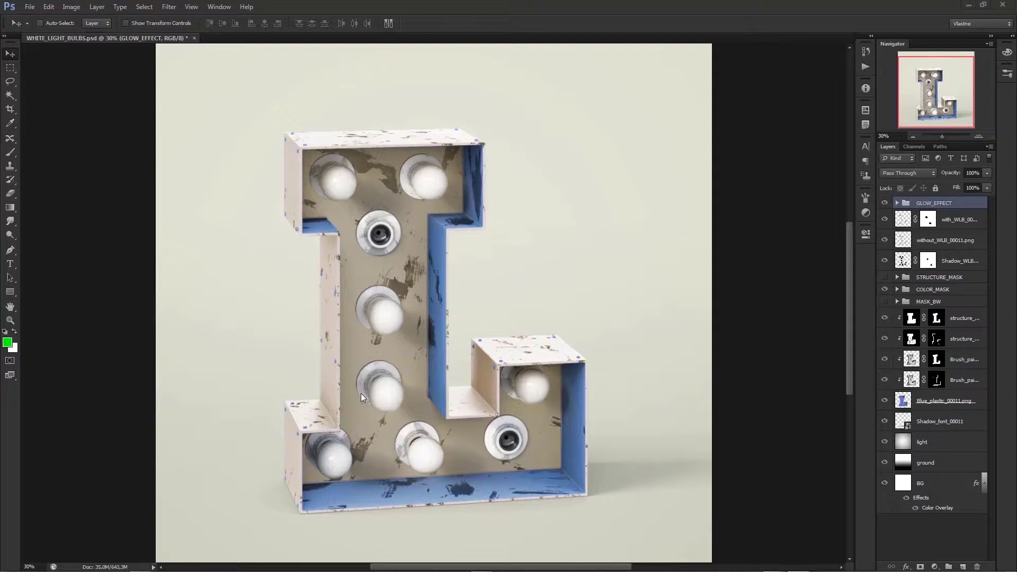
Revert the letter L document to its COLOR_MASK.psd history snapshot, removing the bulbs and worn paint
click(866, 51)
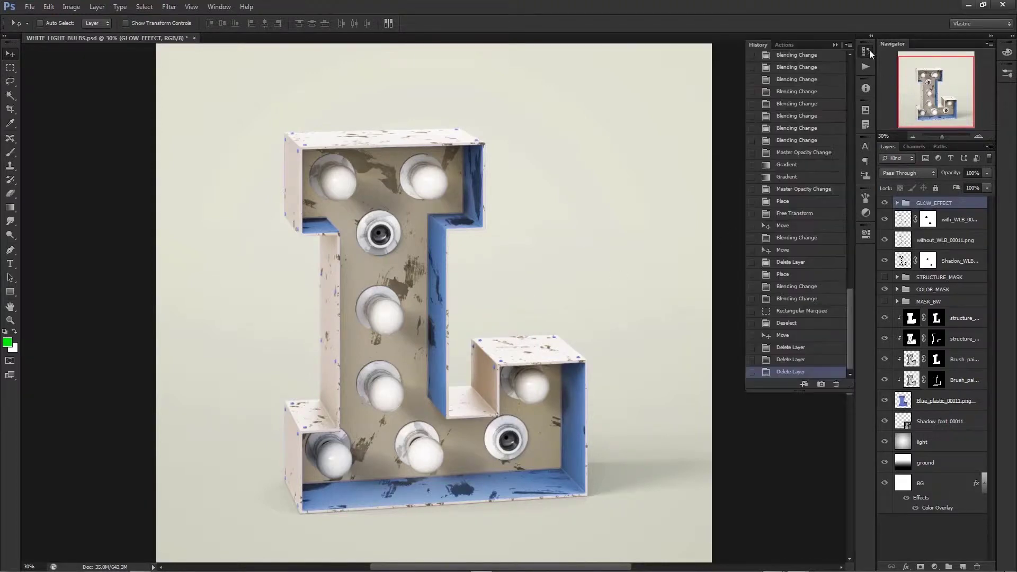
click(806, 61)
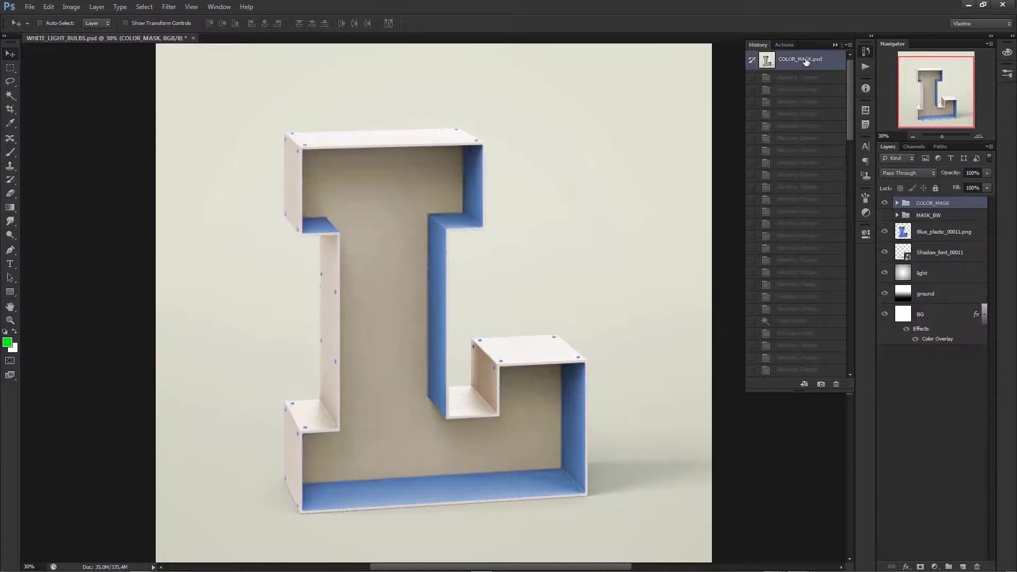
click(866, 52)
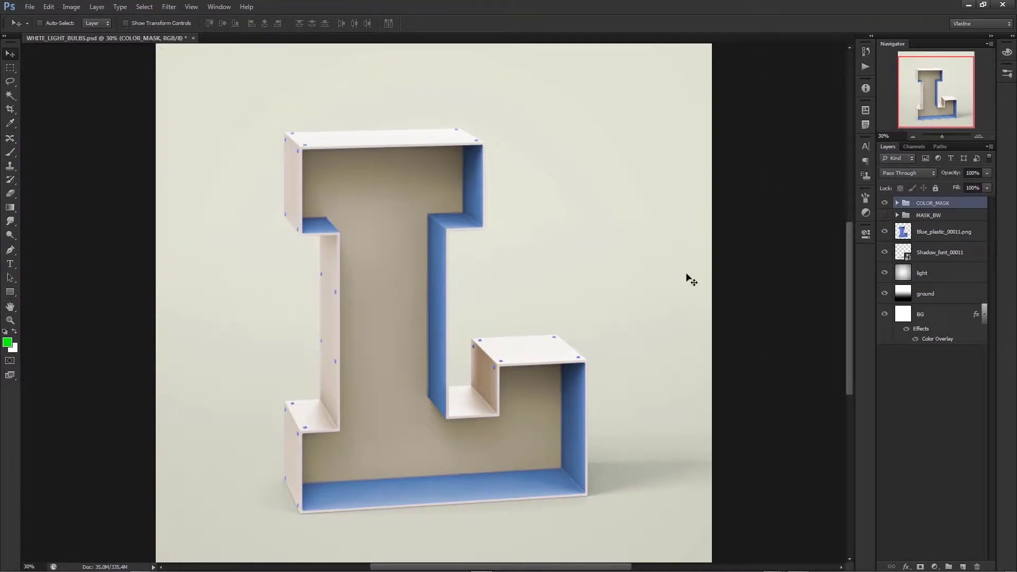
Open the how_to_use_OWN_CREATED_MATERIAL folder and page through its texture image previews
click(982, 5)
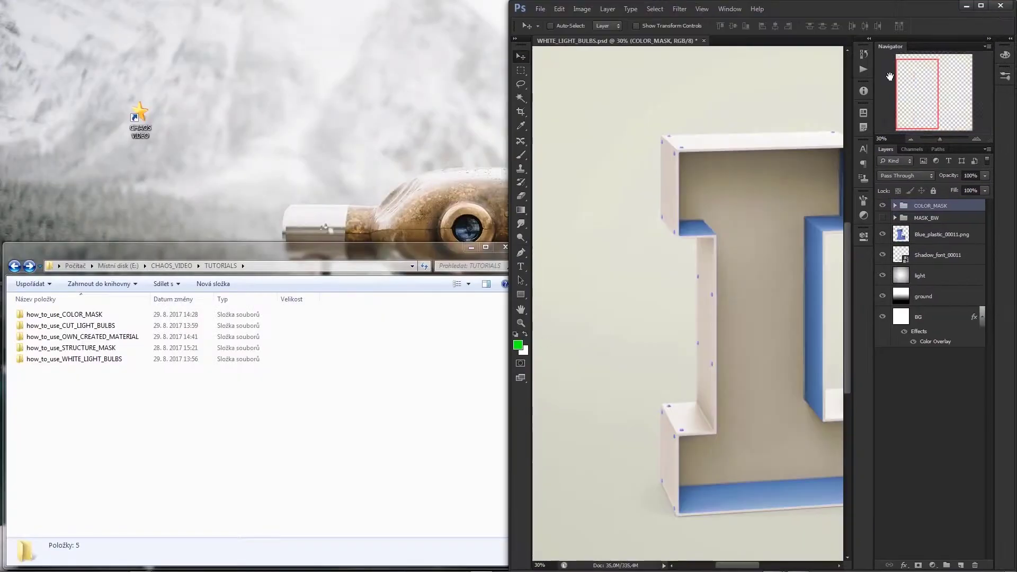
click(77, 338)
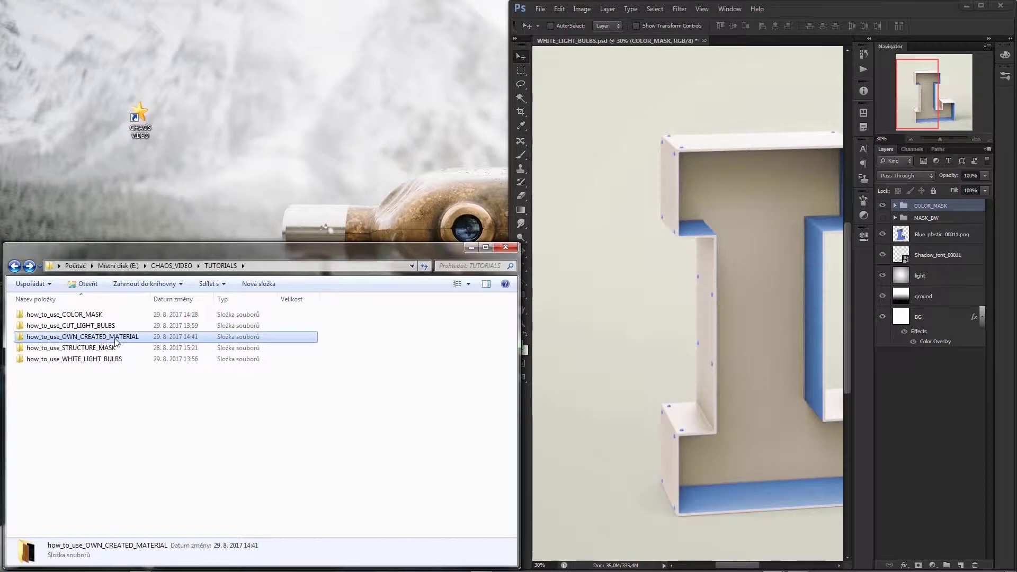
double_click(135, 338)
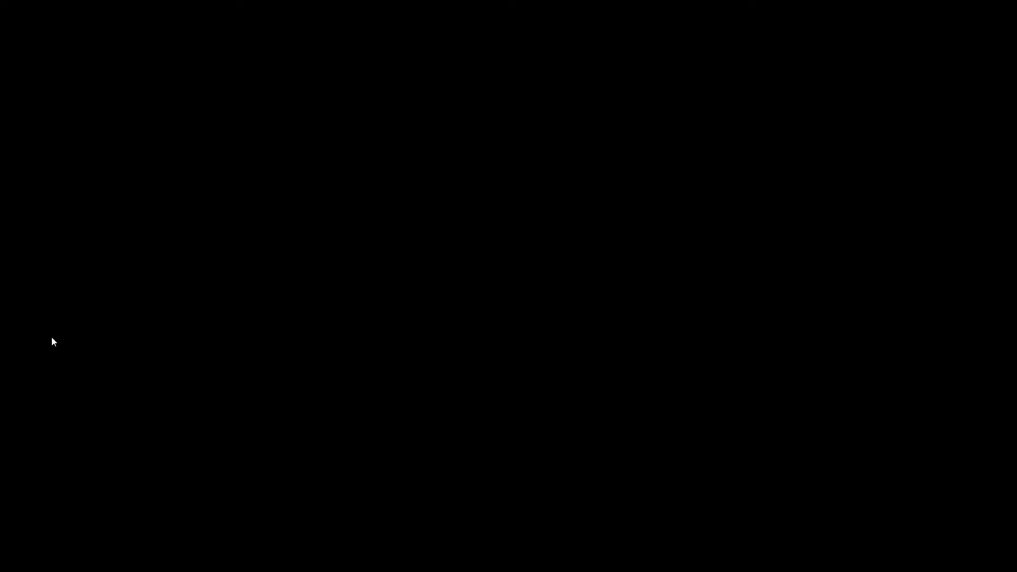
key(Right)
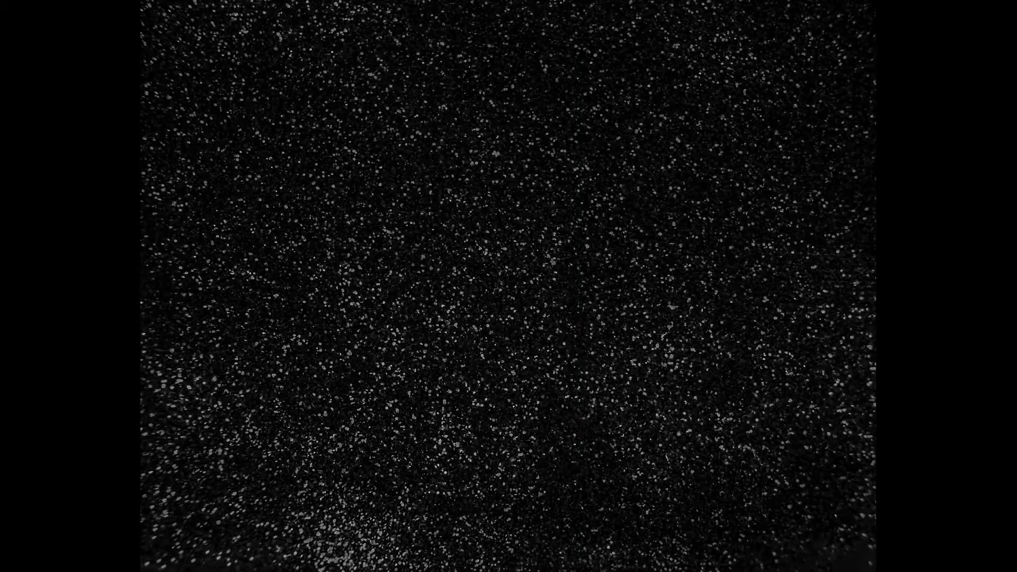
key(Right)
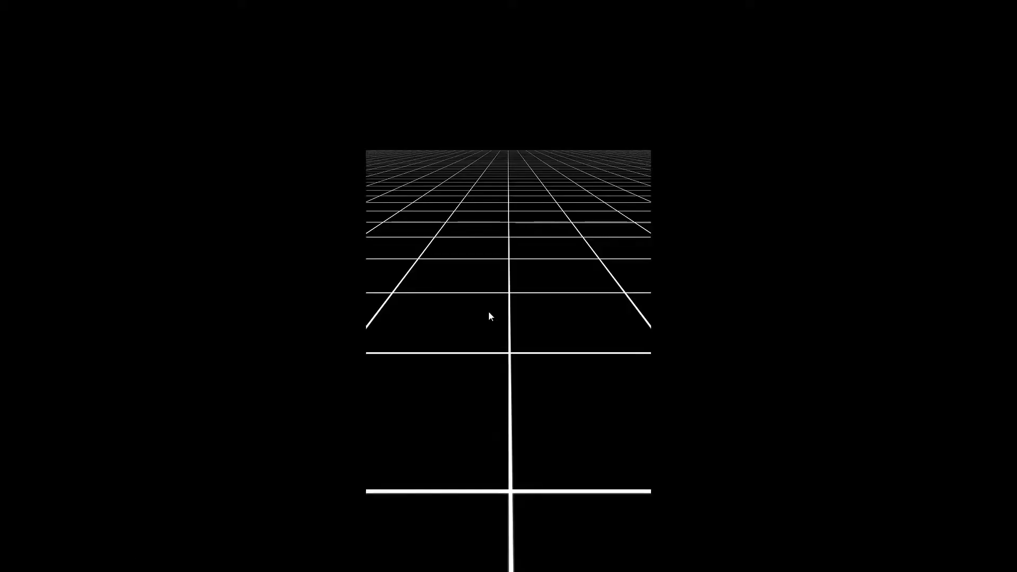
key(Escape)
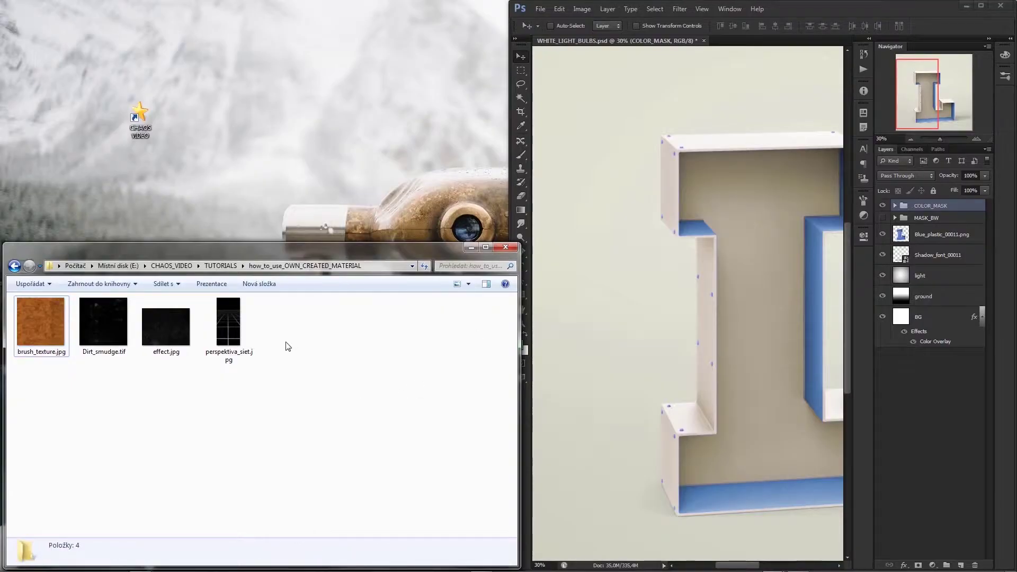
Place the four texture files into the document and scale brush_texture to width 1000
drag(304, 417, 16, 296)
drag(227, 323, 704, 288)
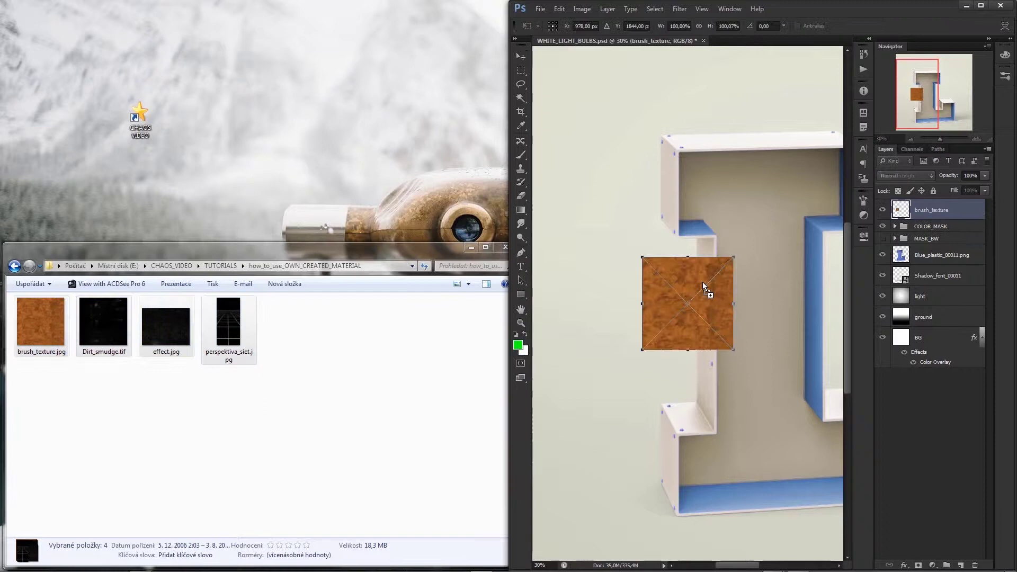
click(679, 26)
text(1000)
key(Return)
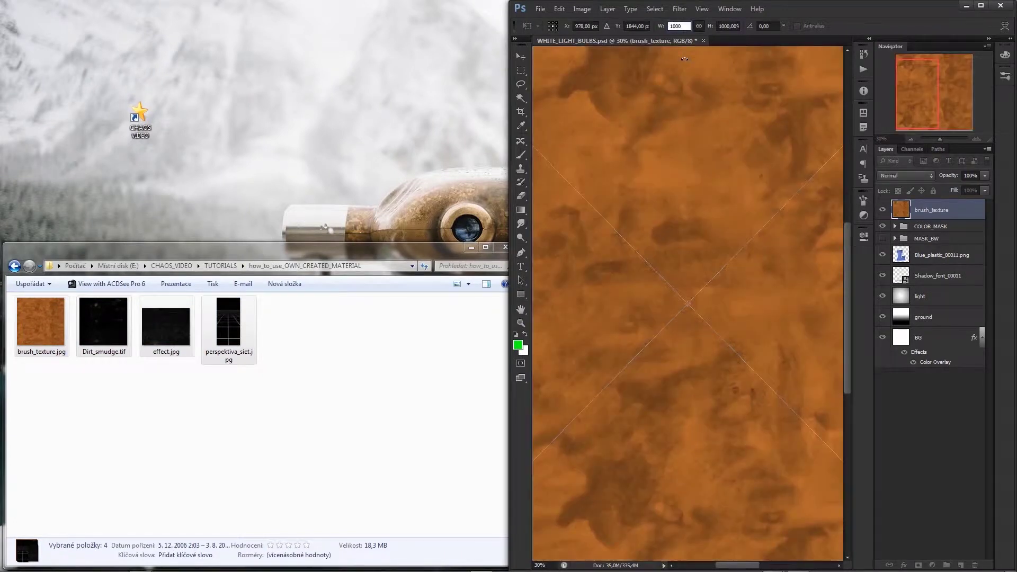
key(Return)
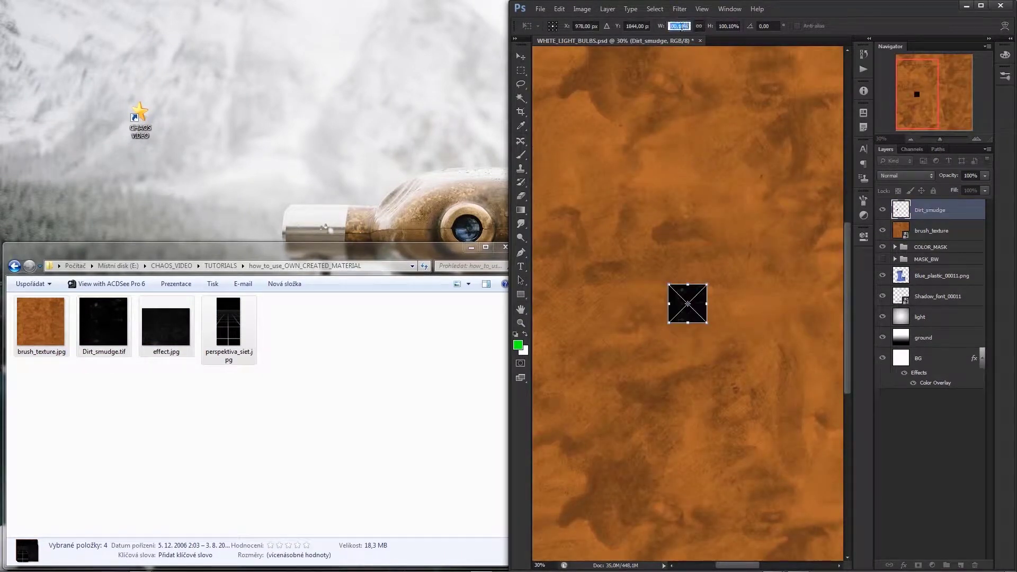
Scale Dirt_smudge to 700, effect to 600 and the grid to 1000, then hide all but the grid
text(700)
key(Return)
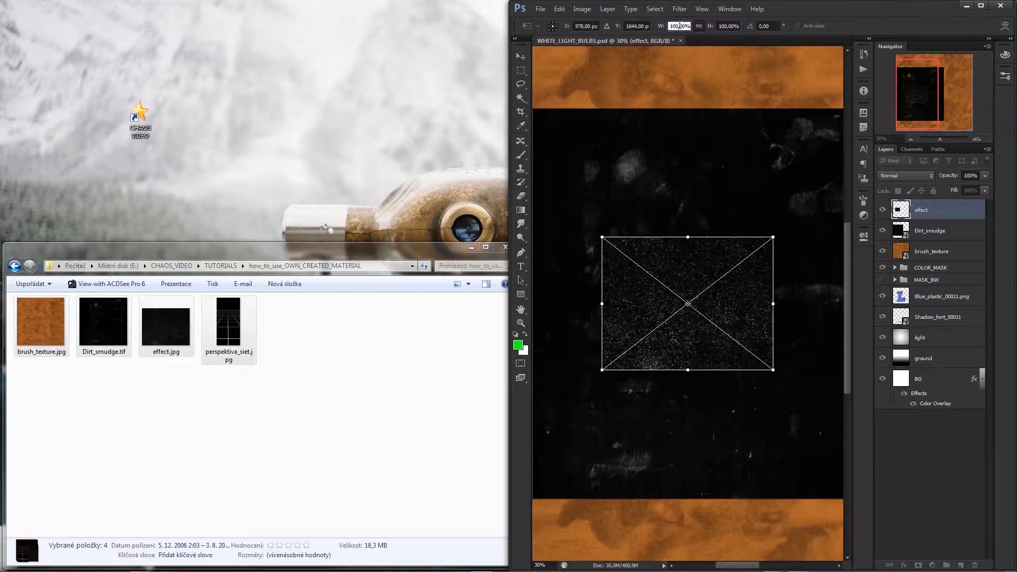
text(600)
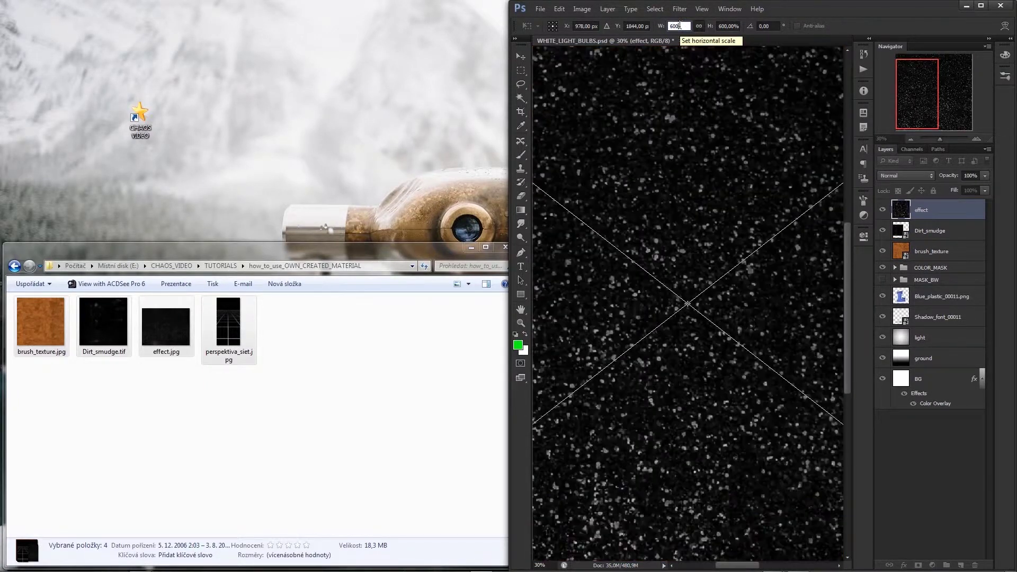
key(Return)
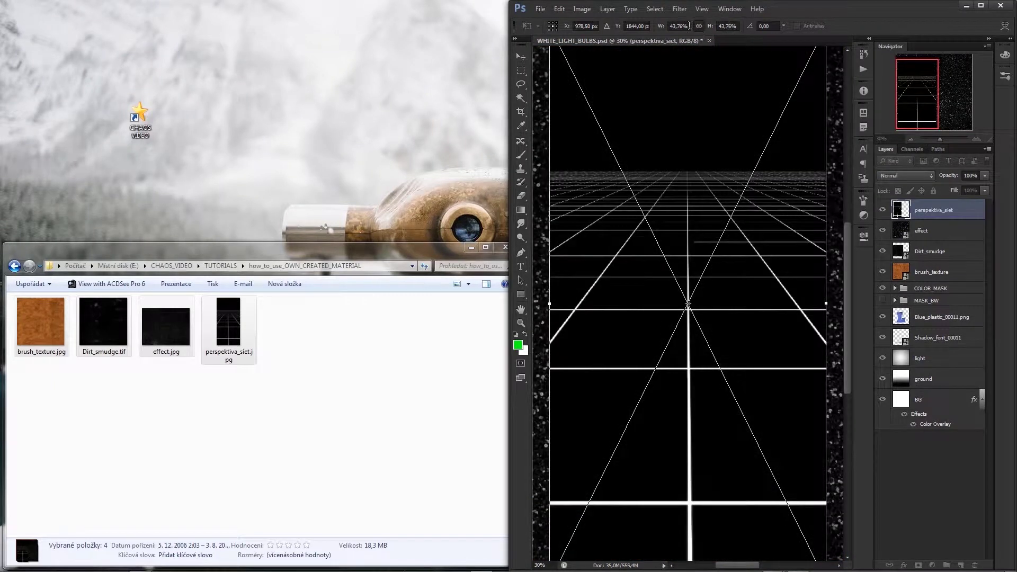
text(1000)
key(Return)
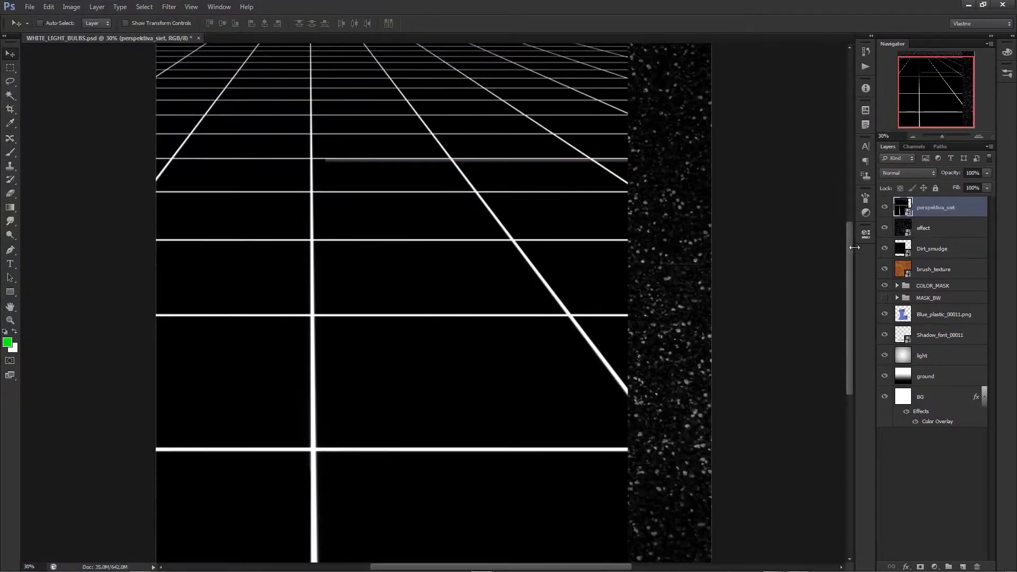
drag(884, 228, 884, 269)
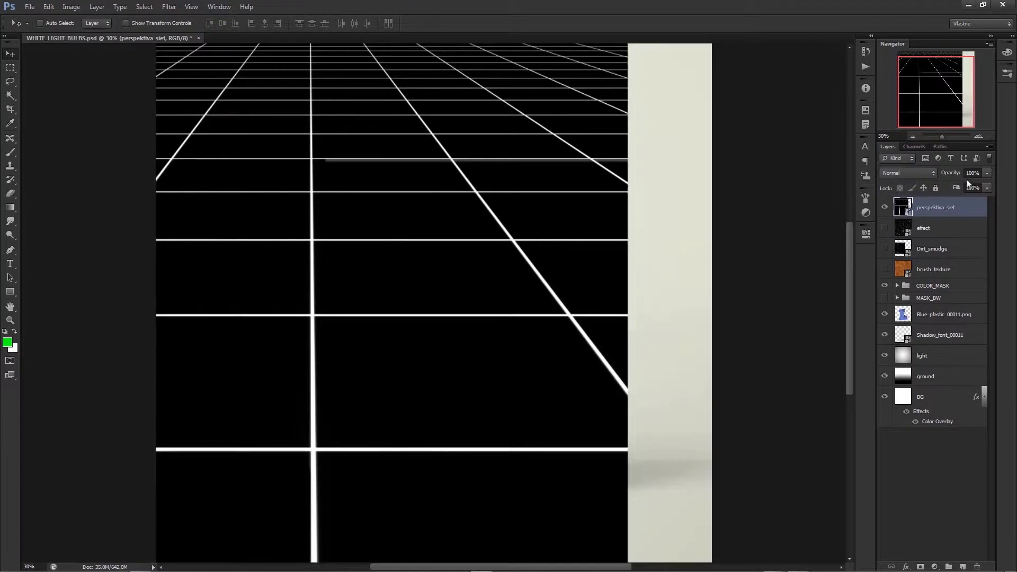
Set perspektiva_siet to 30% opacity, align it with the L's floor, and show brush_texture
text(30)
drag(503, 254, 609, 102)
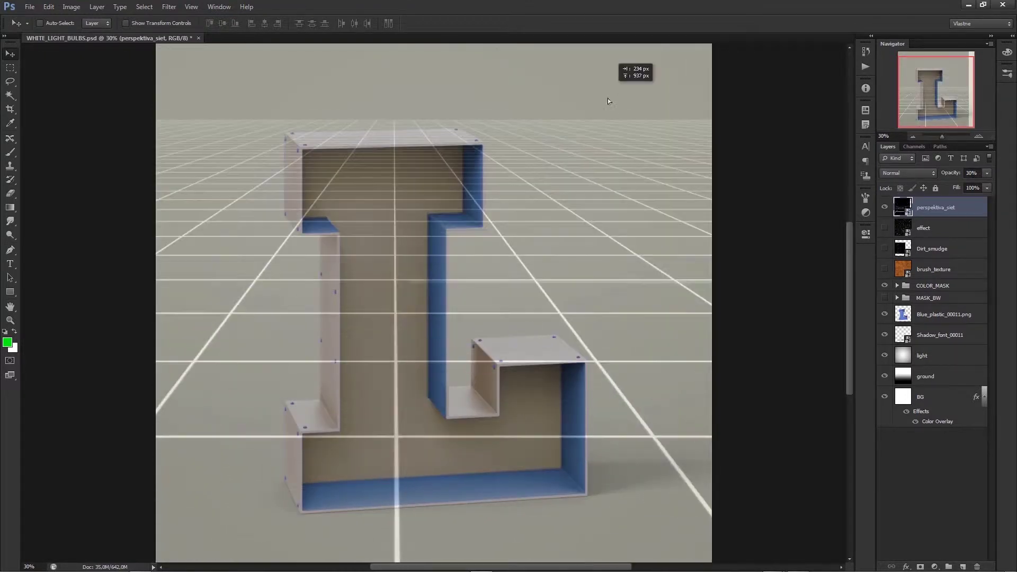
scroll(449, 110, up, 3)
scroll(449, 110, up, 3)
mouse_move(538, 269)
mouse_down()
mouse_move(458, 236)
mouse_move(541, 220)
mouse_move(522, 254)
mouse_move(506, 250)
mouse_move(499, 223)
mouse_move(530, 242)
mouse_up()
scroll(495, 537, down, 6)
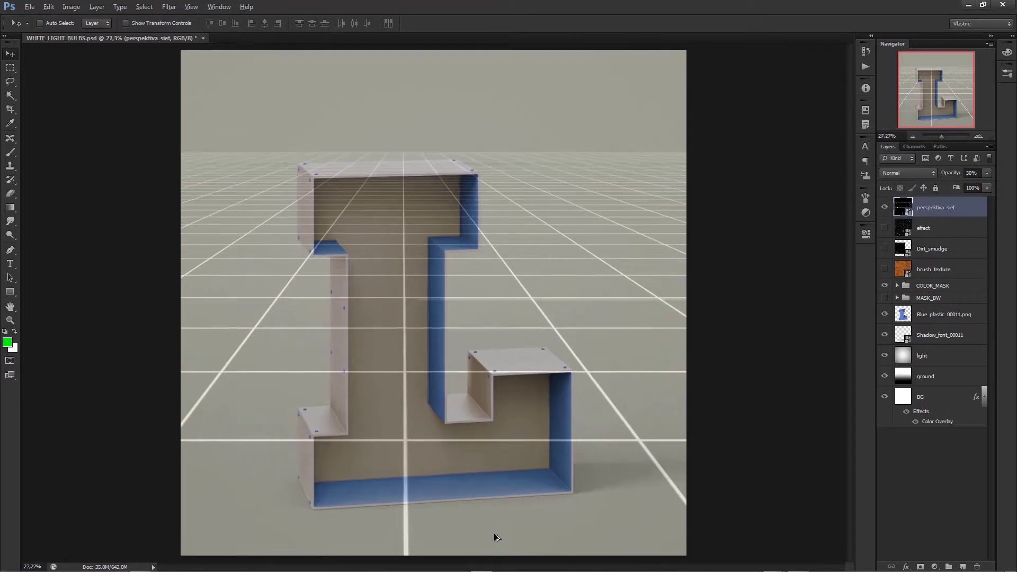
click(932, 268)
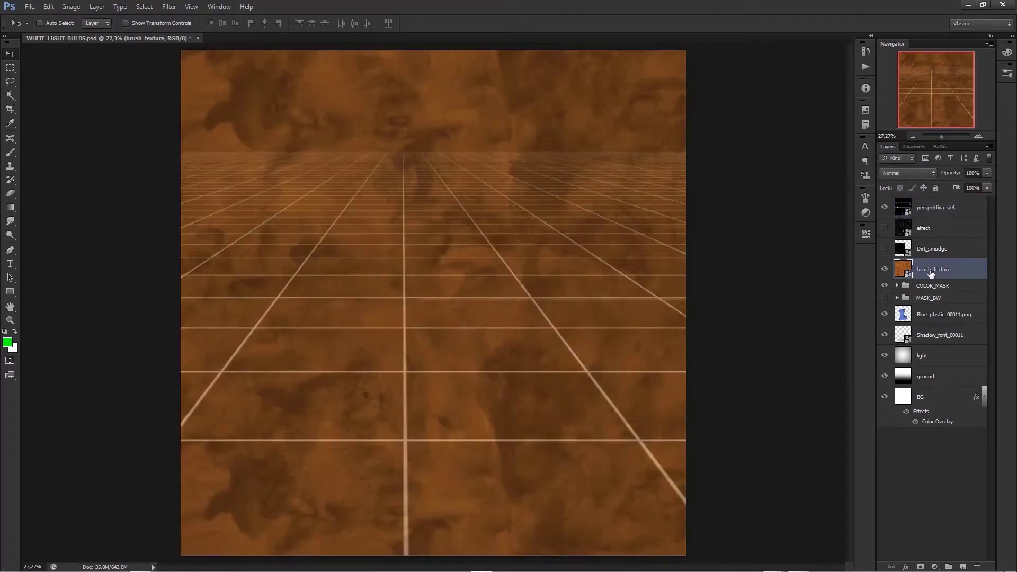
Set brush_texture to 30% opacity and start distorting it into perspective along the grid floor
key(3)
key(ctrl+t)
scroll(625, 180, down, 2)
scroll(625, 179, down, 2)
drag(368, 68, 384, 287)
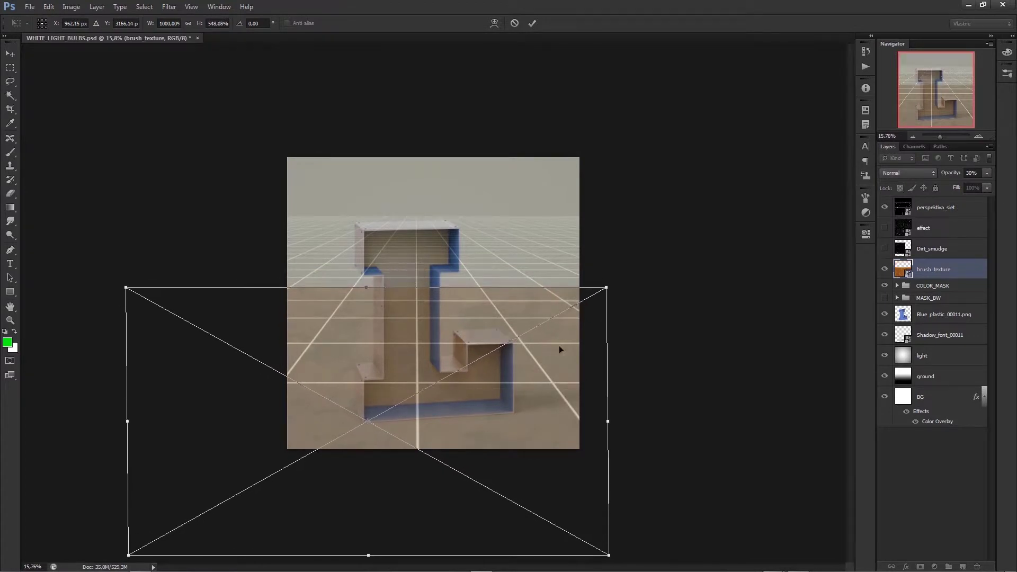
ctrl+shift+drag(126, 294, 344, 296)
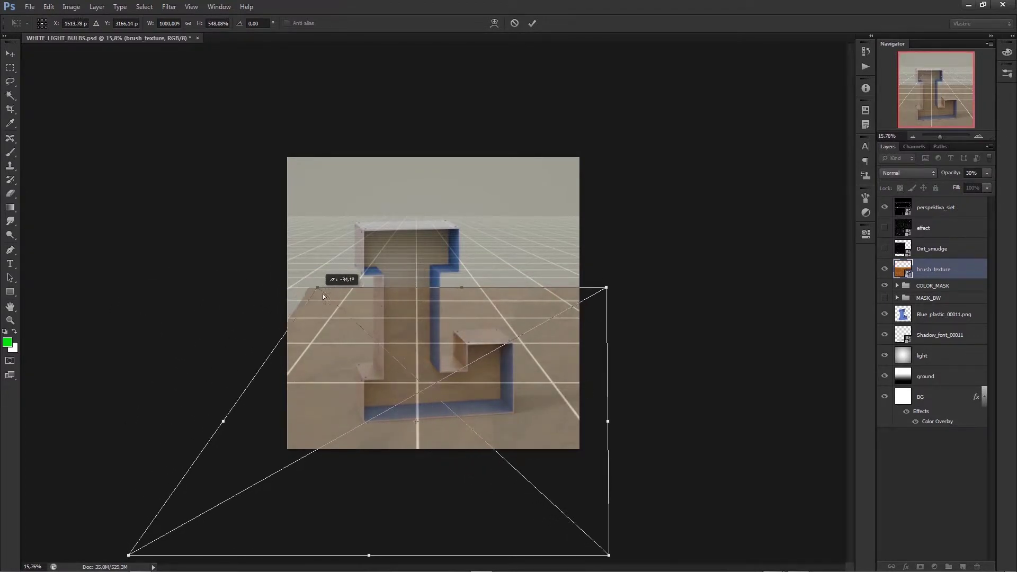
ctrl+shift+drag(606, 288, 542, 288)
ctrl+shift+drag(612, 556, 860, 475)
ctrl+drag(491, 555, 500, 456)
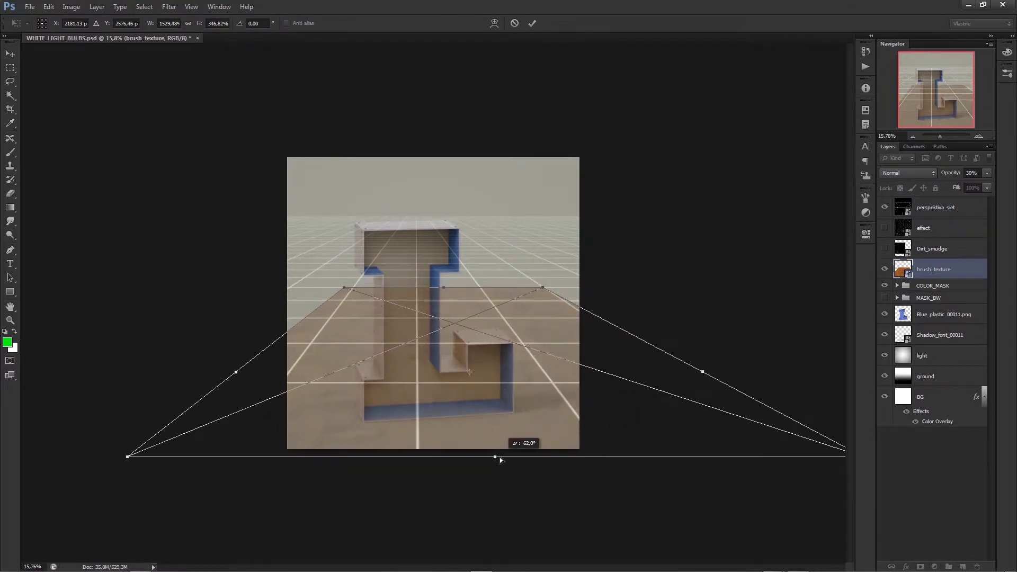
Fit the wood texture's bottom corners and sides to the grid and apply the transform
key(ctrl+0)
ctrl+shift+drag(823, 444, 759, 445)
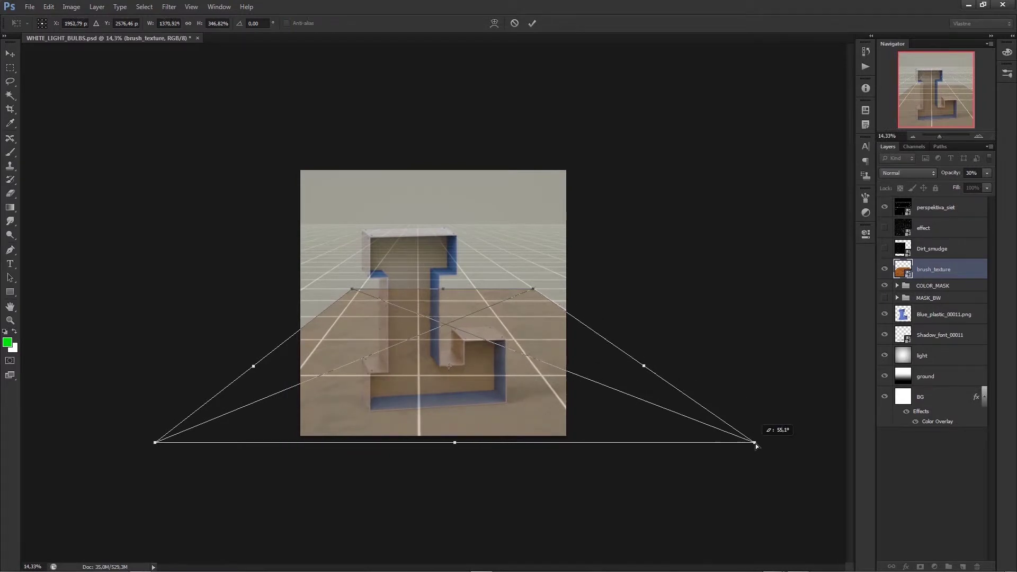
ctrl+shift+drag(158, 447, 230, 447)
mouse_move(289, 366)
mouse_down()
mouse_move(218, 363)
mouse_move(205, 380)
mouse_up()
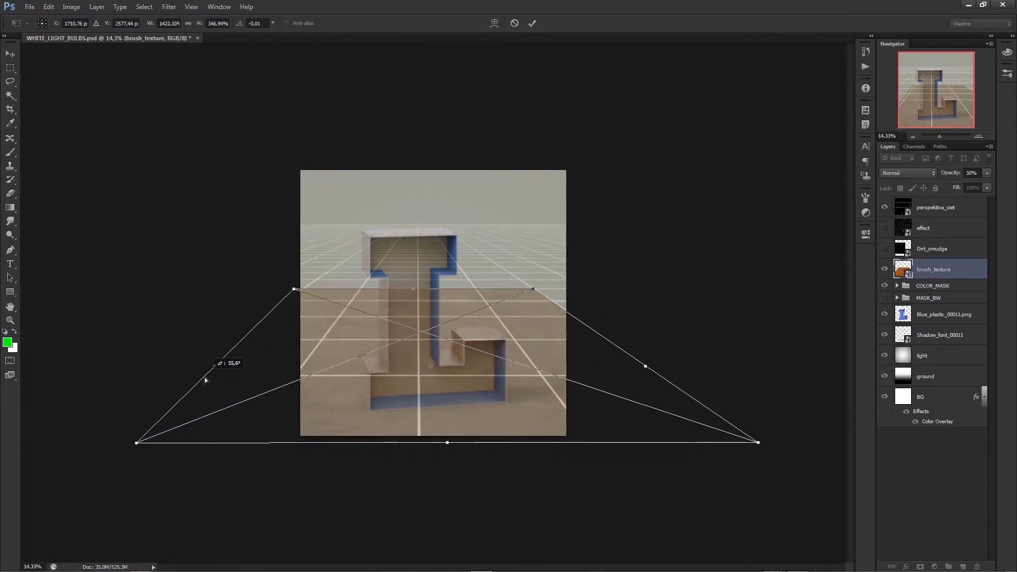
drag(645, 365, 688, 363)
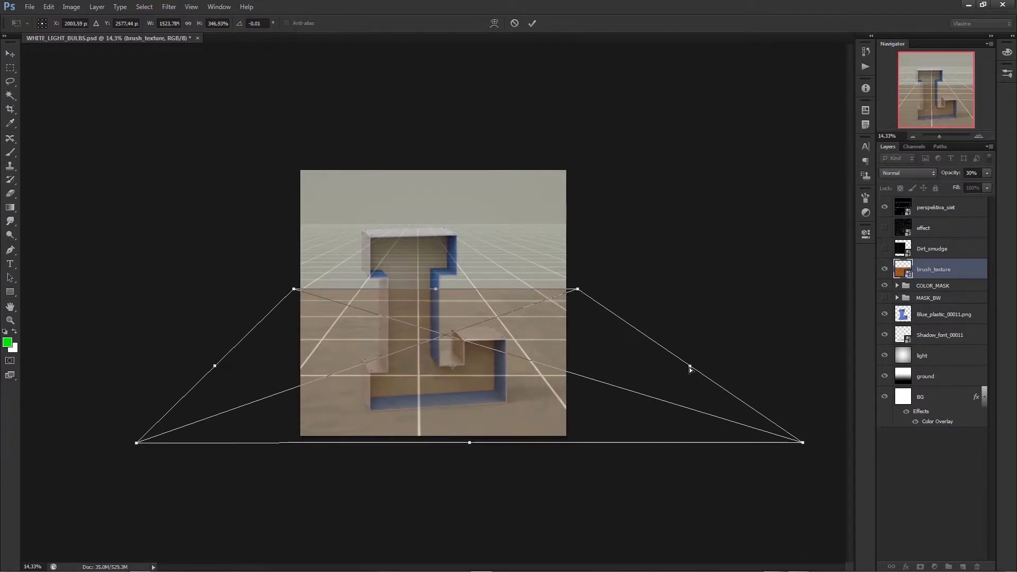
key(Return)
Set the wood texture to 100% opacity and move it below the ground layer
text(100)
key(Return)
scroll(479, 387, up, 5)
drag(933, 269, 933, 383)
Hide the grid and fade the wood floor toward the horizon with a gradient layer mask
click(884, 207)
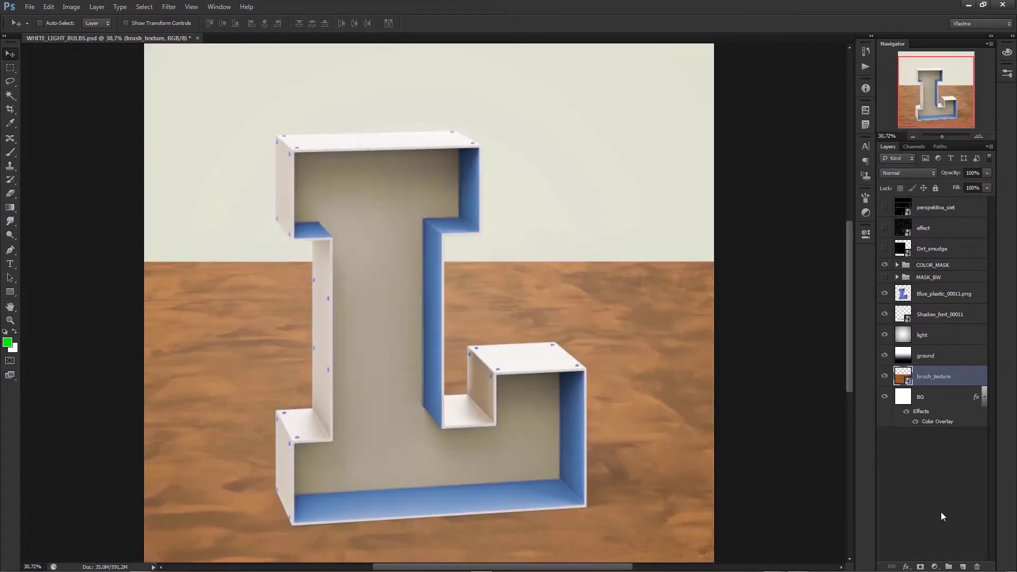
click(920, 566)
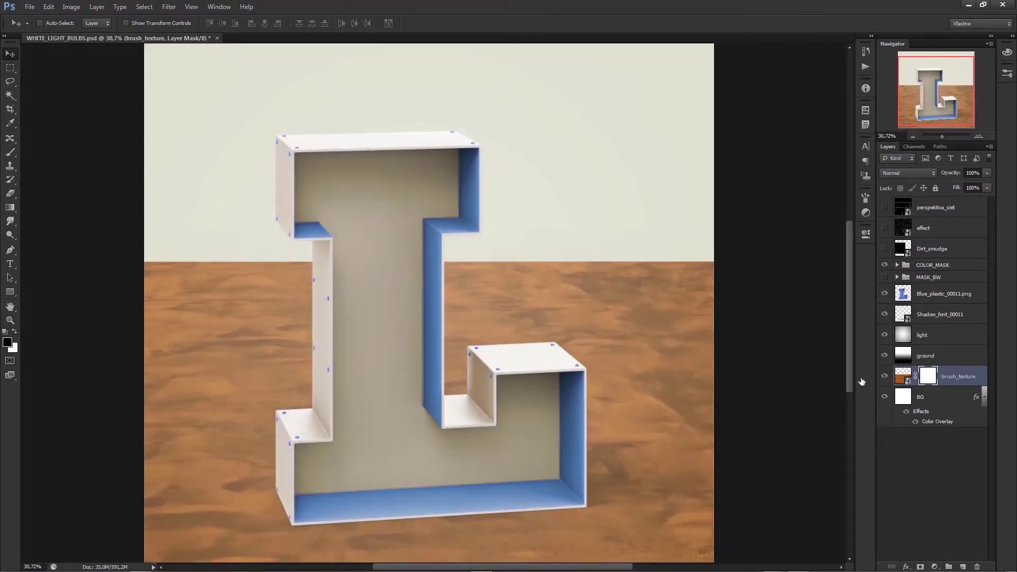
key(g)
drag(420, 269, 422, 426)
Blend the wood floor in Luminosity mode at 30% opacity
click(916, 178)
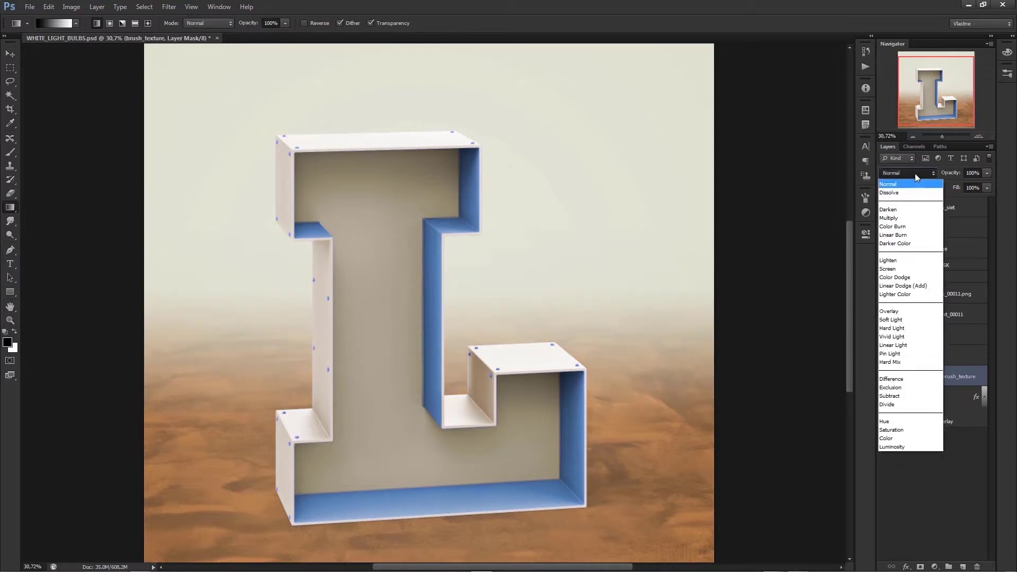
click(900, 446)
text(30)
key(Return)
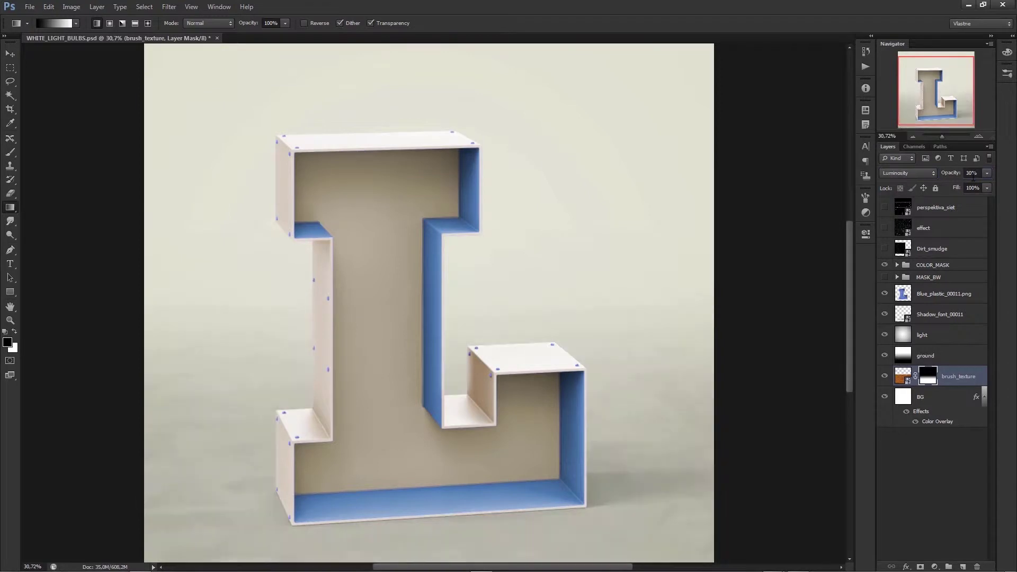
key(m)
key(alt+bracketleft)
Show and select the speckle effect layer and set it to 30% opacity
alt+scroll(449, 374, down, 1)
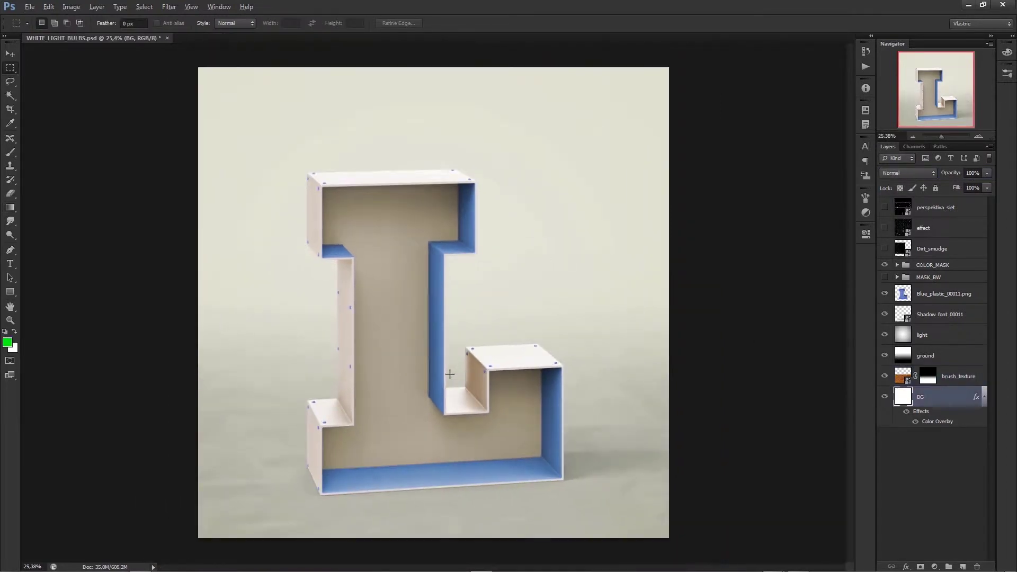
click(883, 228)
click(932, 228)
key(ctrl+t)
key(Return)
text(30)
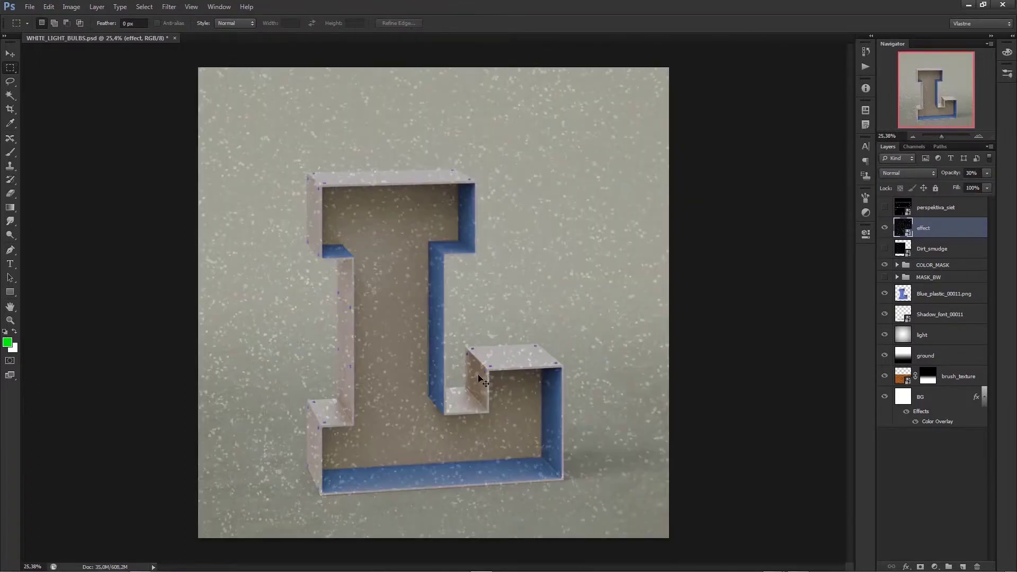
key(Return)
Shrink, rotate and skew the speckle layer over the L
key(ctrl+t)
alt+scroll(433, 302, down, 1)
mouse_move(651, 84)
mouse_down()
mouse_move(430, 256)
mouse_move(318, 529)
mouse_up()
drag(332, 448, 516, 379)
scroll(517, 379, up, 1)
ctrl+drag(609, 342, 591, 301)
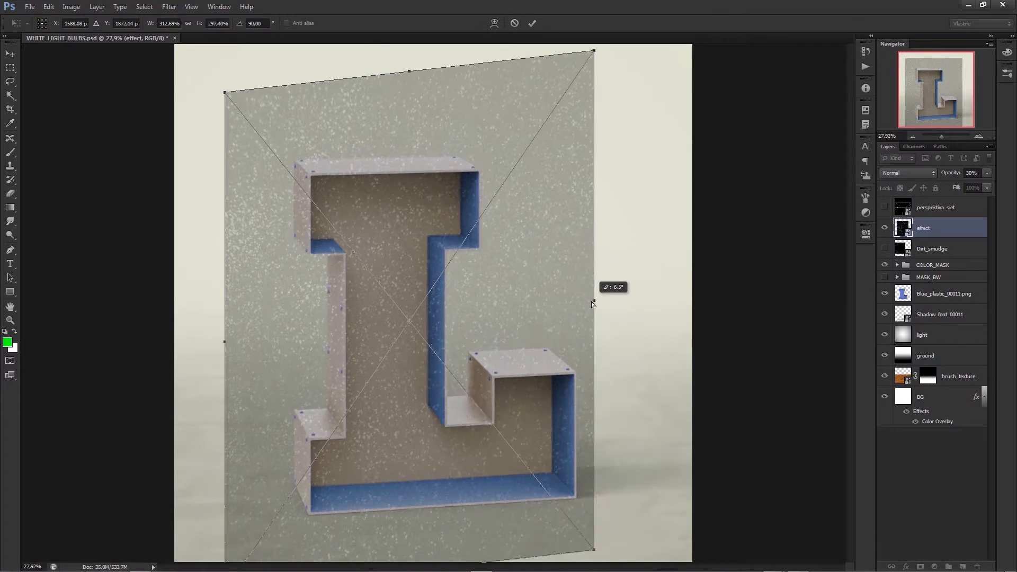
ctrl+drag(577, 109, 581, 147)
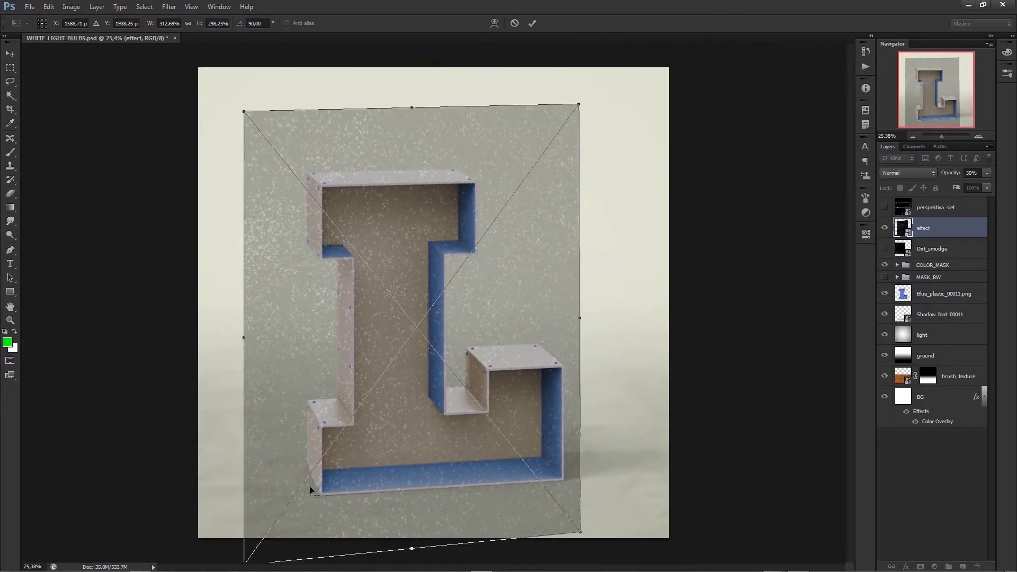
scroll(311, 491, down, 1)
Fit the speckle layer's corners and slant to the L's front face
ctrl+drag(261, 538, 316, 483)
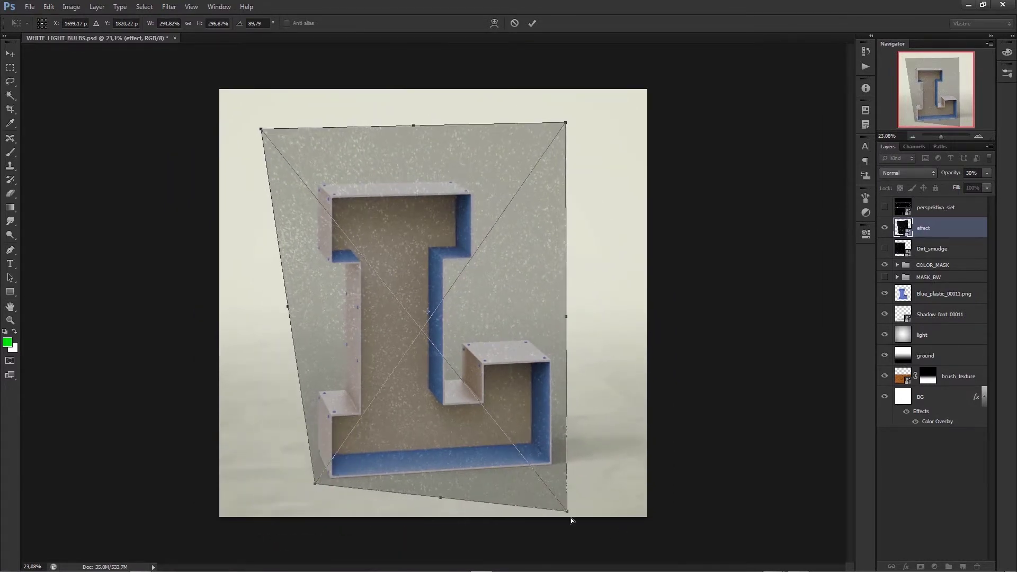
ctrl+drag(571, 517, 564, 472)
ctrl+drag(564, 122, 559, 178)
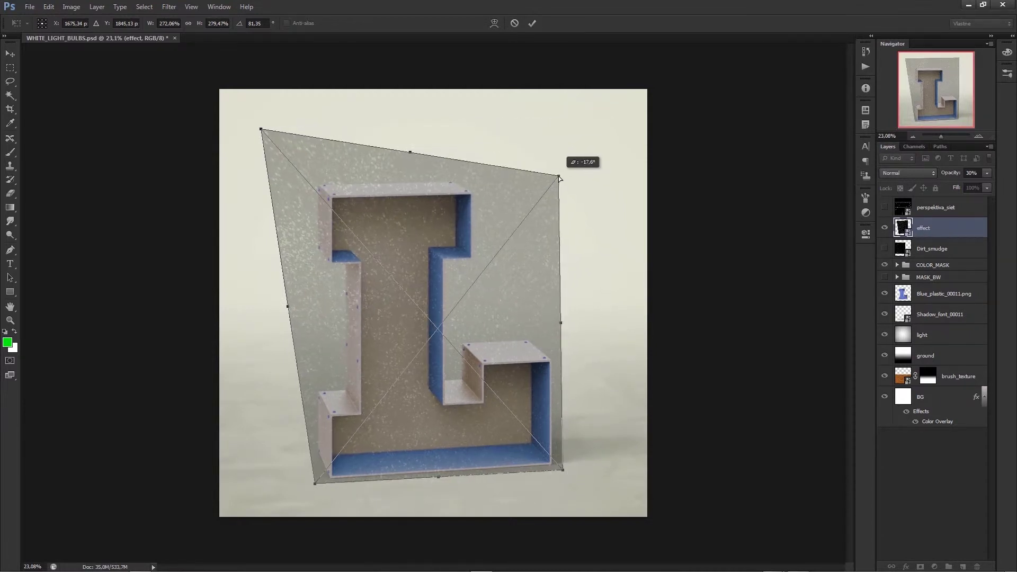
ctrl+drag(261, 129, 315, 170)
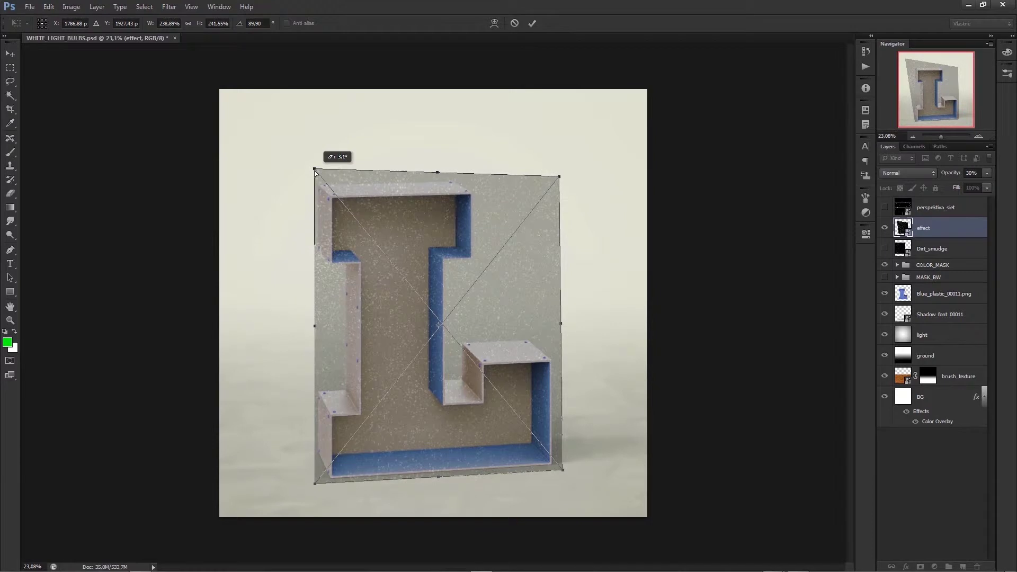
ctrl+drag(558, 176, 560, 166)
Apply the speckle distortion and move the Color_mask_big layer to the top of the stack
key(Return)
key(m)
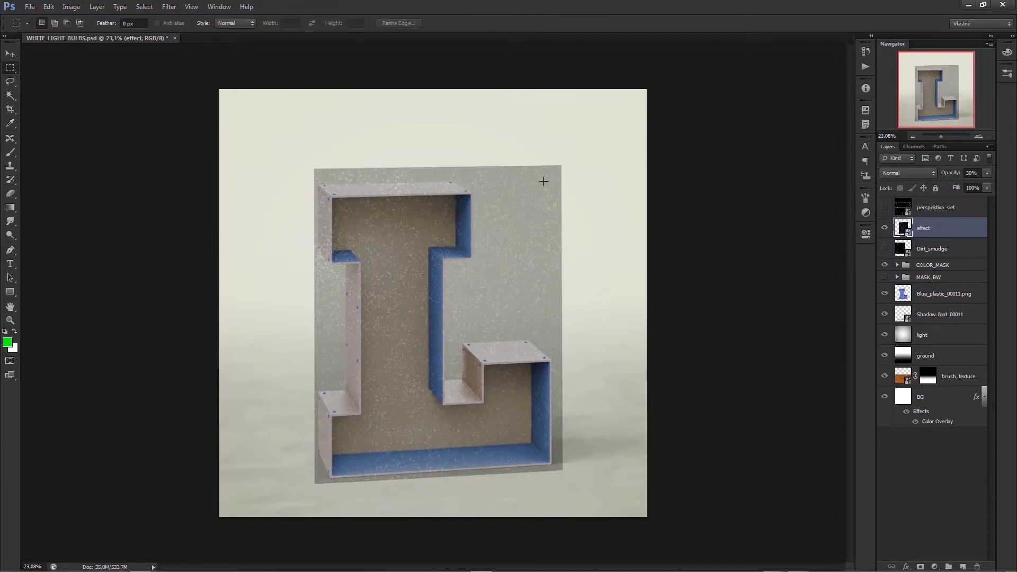
click(897, 264)
drag(932, 281, 932, 201)
click(897, 286)
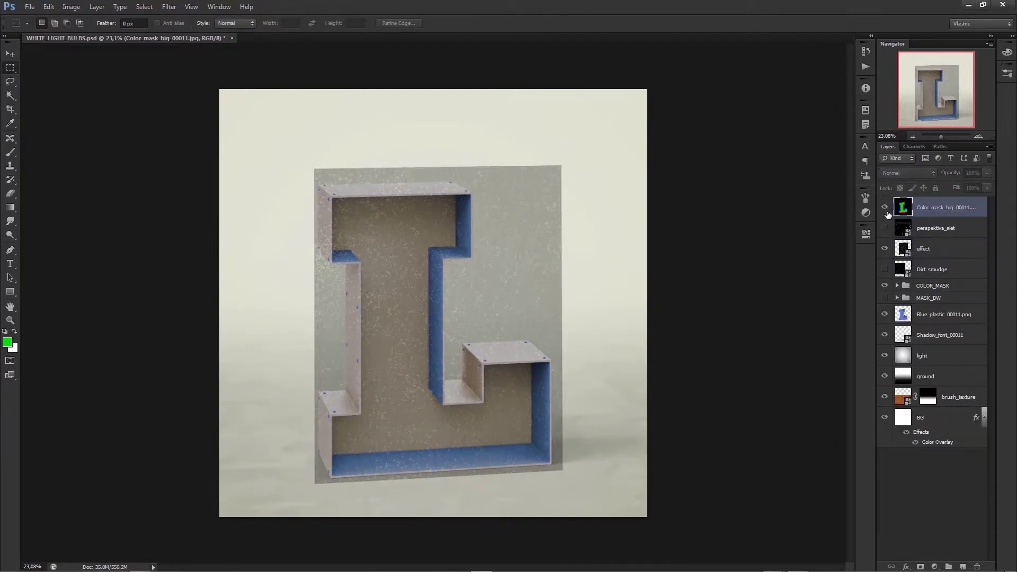
Magic Wand the L's green front face and mask the speckle effect layer to it
click(11, 95)
click(417, 234)
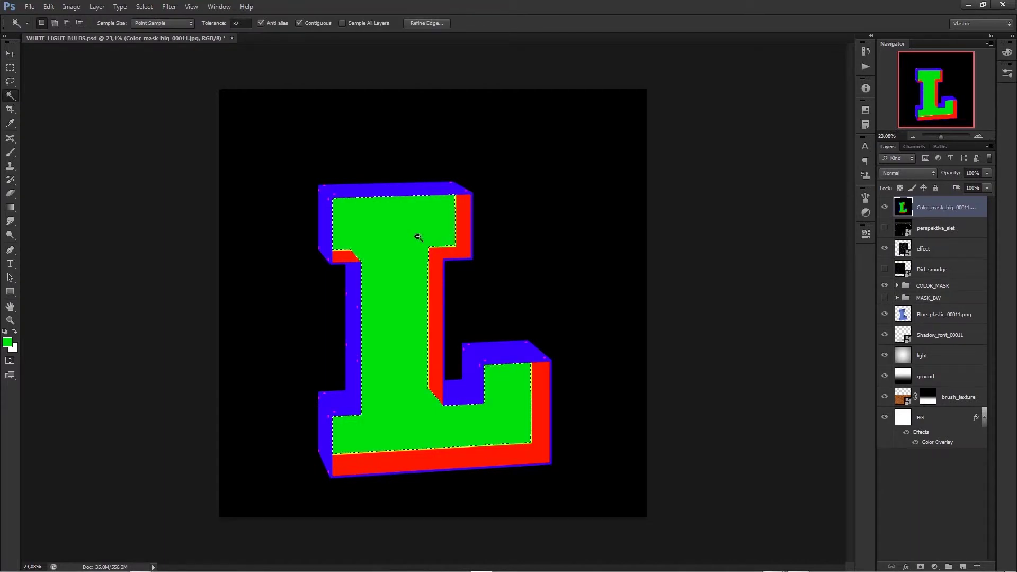
click(884, 207)
click(930, 232)
click(884, 228)
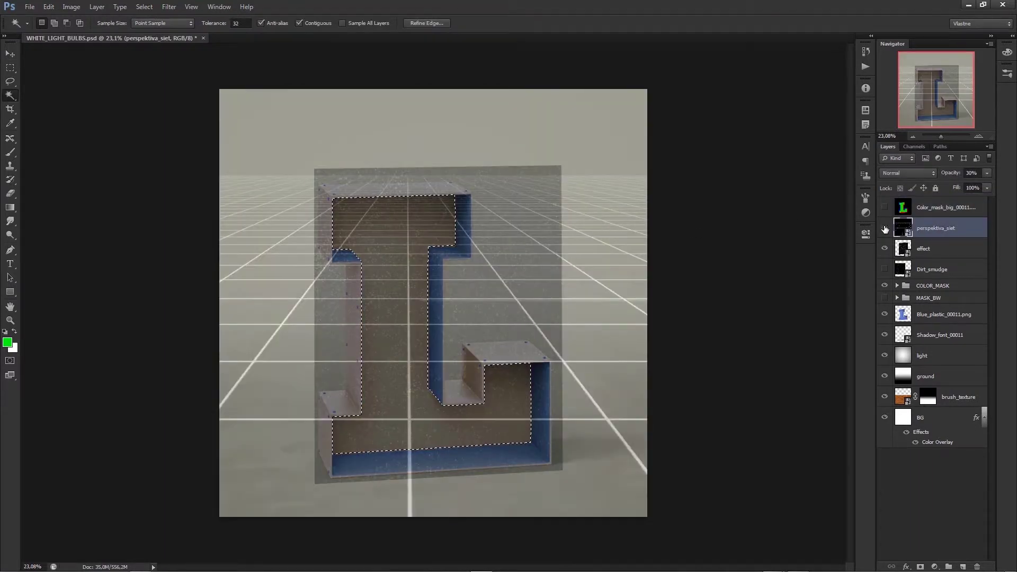
click(926, 248)
click(921, 566)
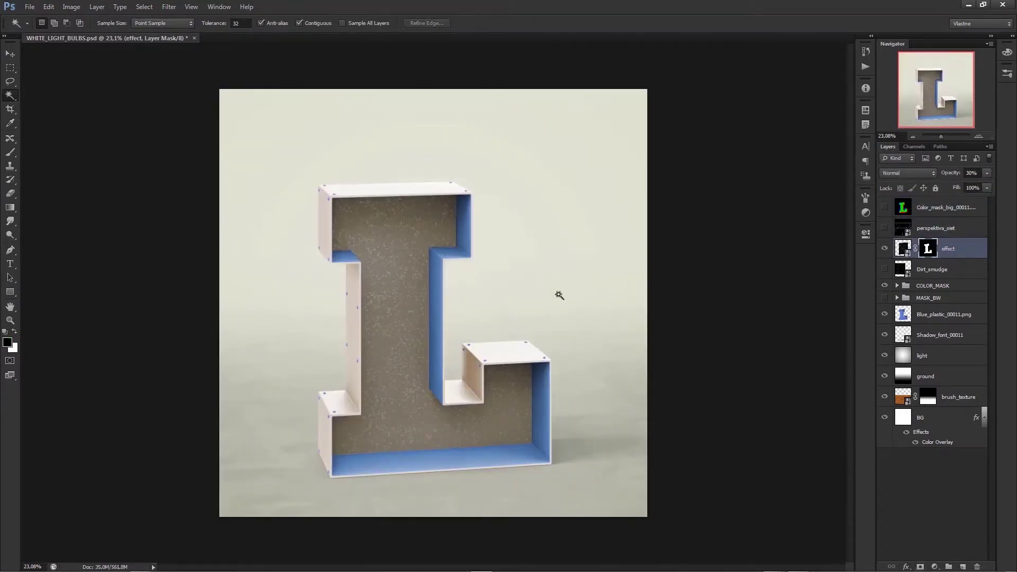
Blend the speckles in Screen mode, adjust their opacity, and show the Dirt_smudge layer
key(m)
scroll(465, 339, up, 2)
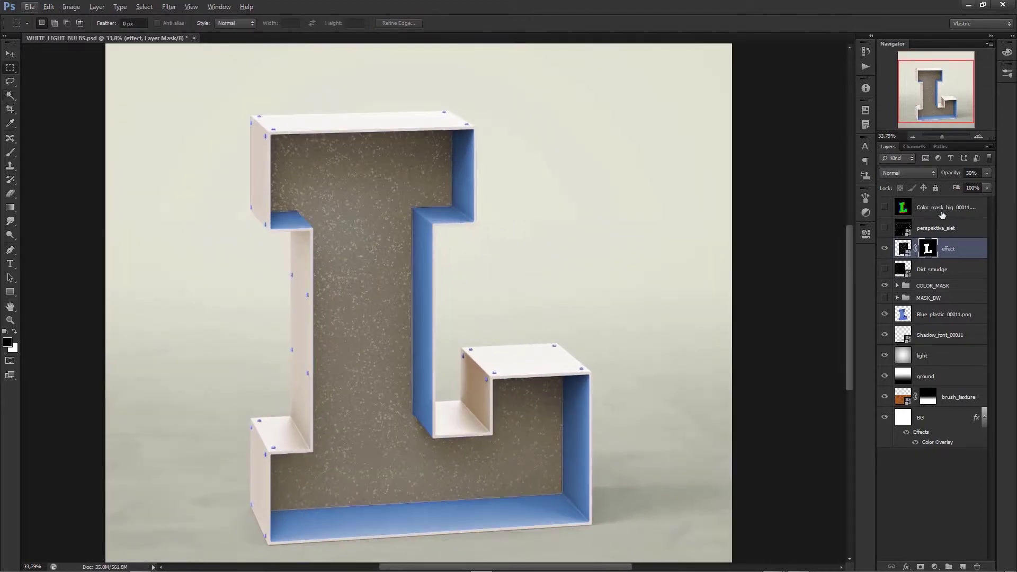
click(909, 173)
click(901, 256)
drag(953, 175, 996, 178)
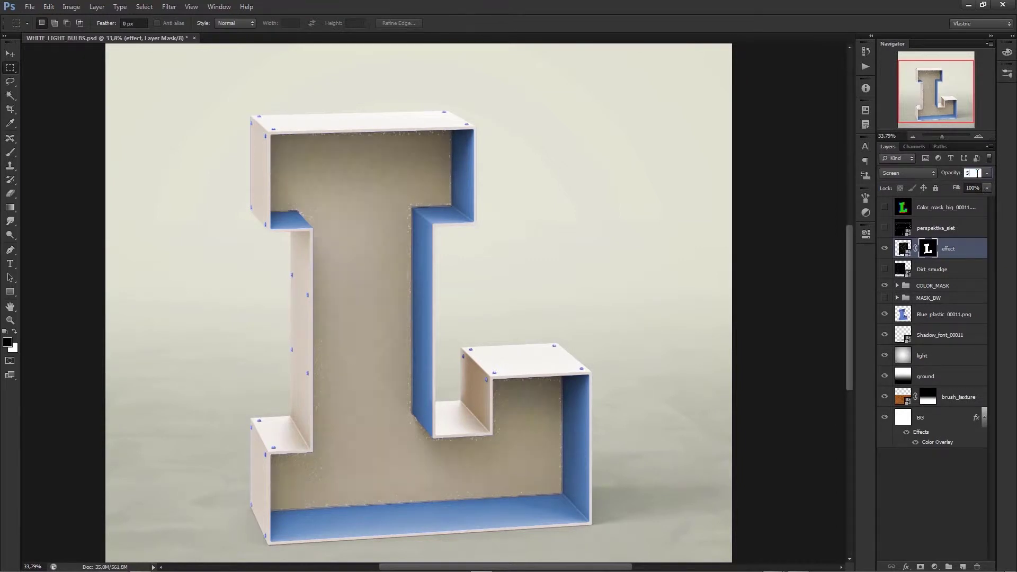
click(932, 269)
click(884, 269)
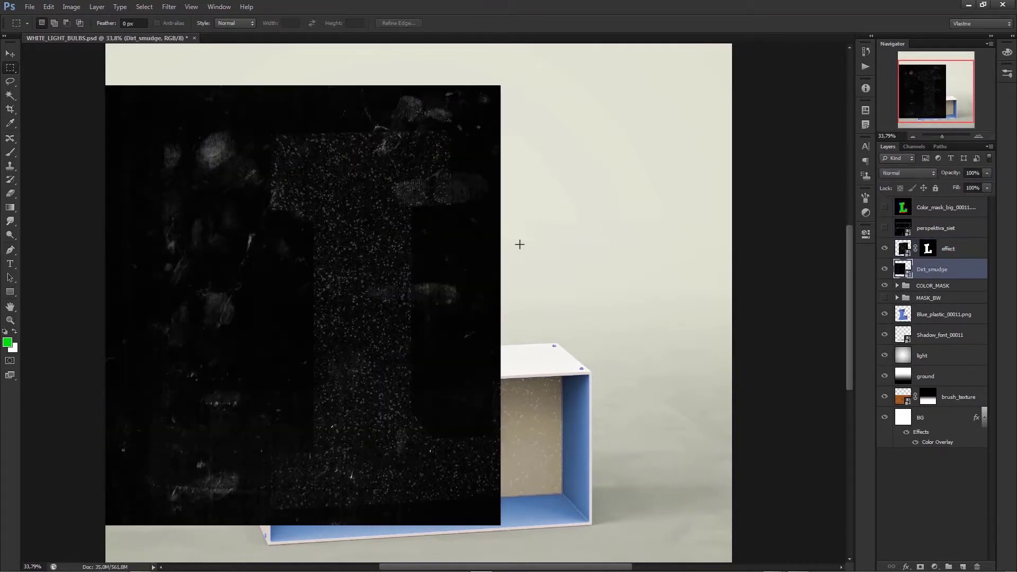
Centre and duplicate Dirt_smudge at 30% opacity, then skew it into a floor plane
key(v)
drag(519, 245, 656, 260)
key(ctrl+j)
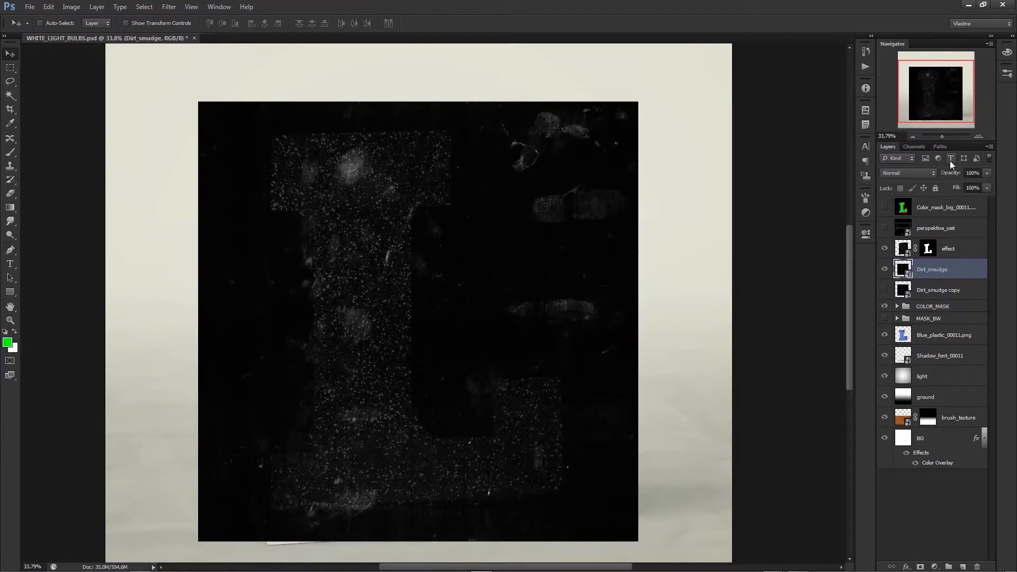
key(3)
key(ctrl+t)
drag(418, 100, 345, 339)
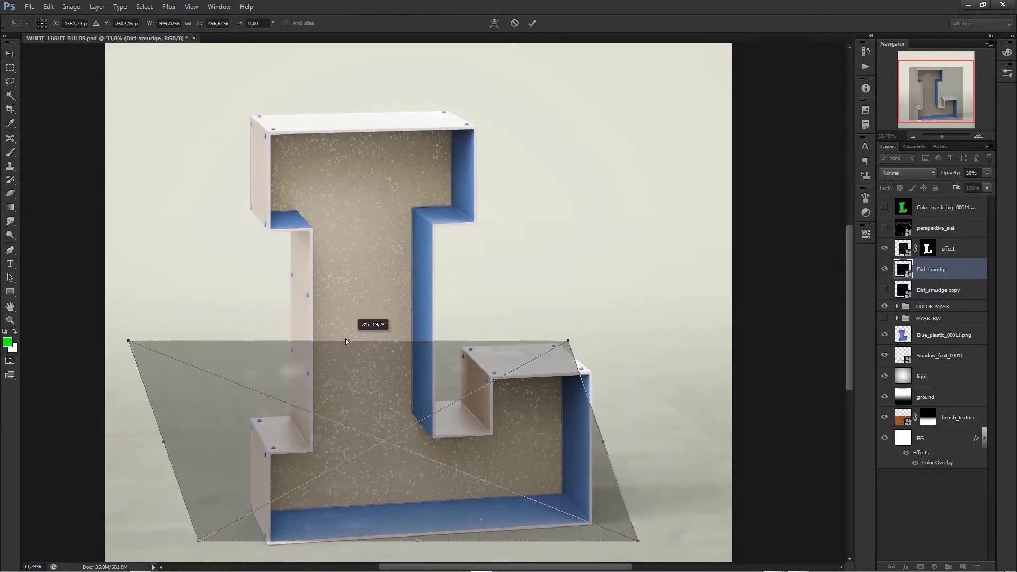
drag(417, 540, 552, 429)
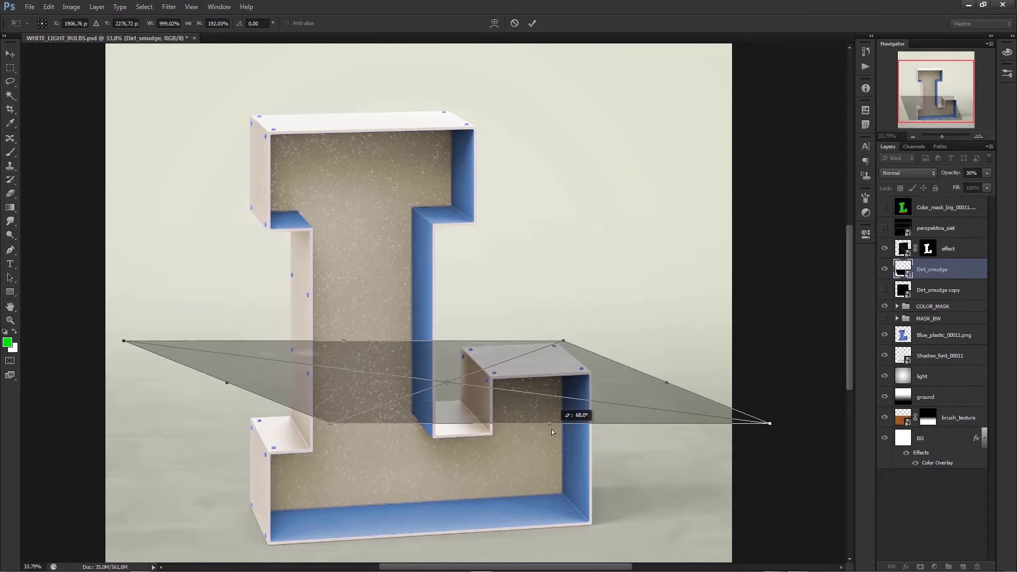
Fit the dirt plane's corners under the L, apply the transform, and show the colour mask
drag(770, 423, 738, 481)
mouse_move(330, 423)
mouse_down()
mouse_move(333, 468)
mouse_move(356, 439)
mouse_up()
drag(226, 395, 229, 412)
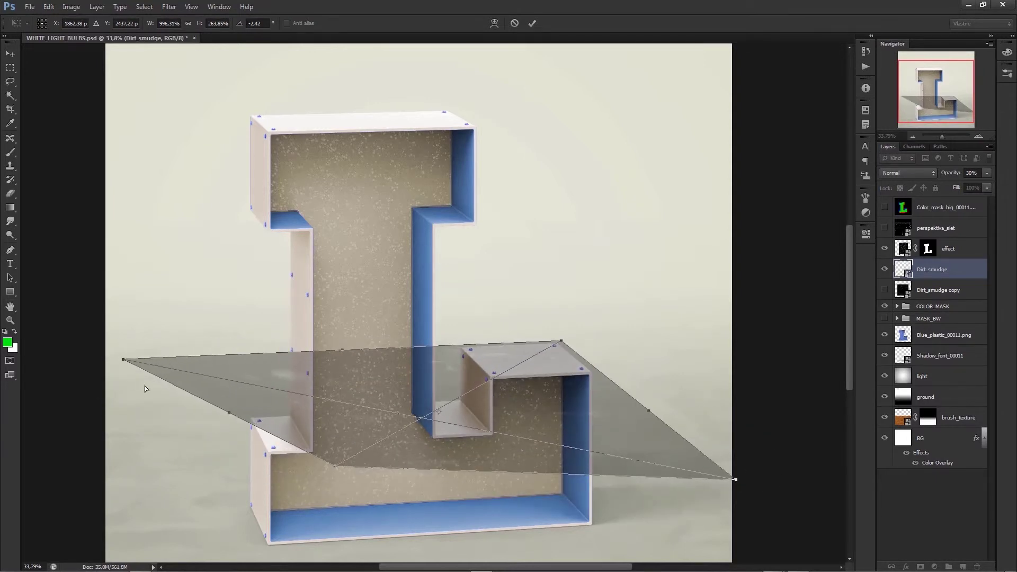
drag(123, 359, 183, 356)
mouse_move(335, 466)
mouse_down()
mouse_move(264, 523)
mouse_move(243, 524)
mouse_move(251, 523)
mouse_up()
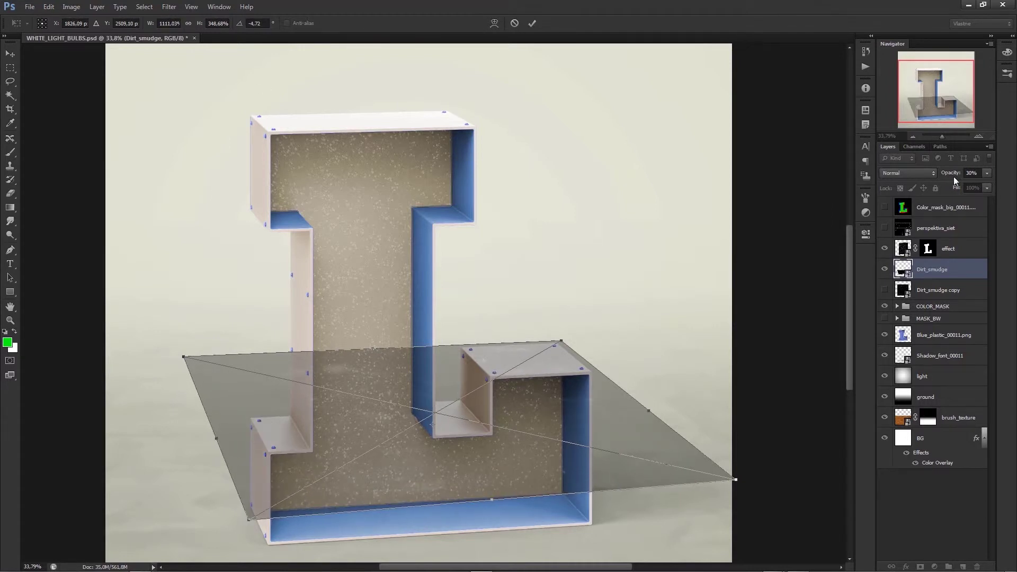
drag(954, 176, 990, 176)
key(Return)
click(884, 207)
Magic Wand the lower step's faces on Color_mask, hide it, and mask Dirt_smudge to them
click(946, 207)
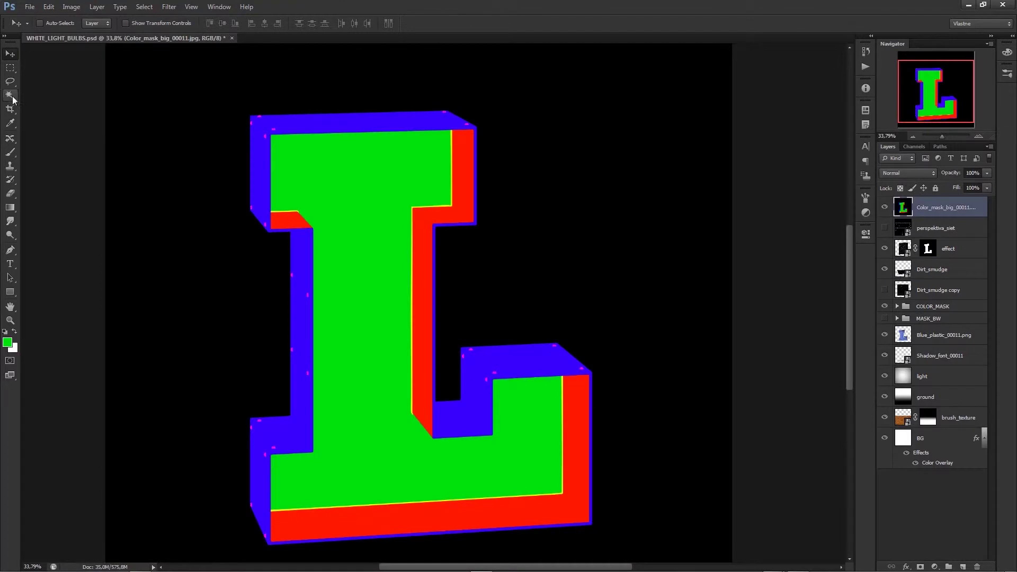
click(10, 96)
click(423, 317)
click(884, 207)
click(943, 269)
click(920, 566)
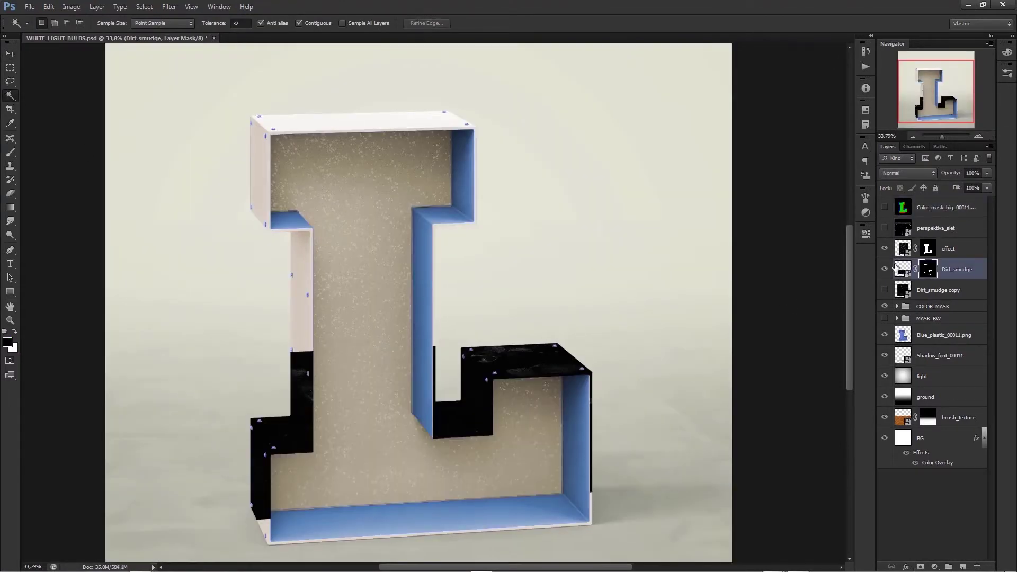
Brush the Dirt_smudge mask to clear dirt from the left step's pale face
key(b)
right_click(450, 331)
click(296, 363)
scroll(340, 452, up, 5)
mouse_move(272, 449)
mouse_down()
mouse_move(211, 331)
mouse_move(265, 356)
mouse_move(242, 302)
mouse_move(261, 339)
mouse_up()
right_click(309, 351)
drag(403, 400, 413, 402)
key(Return)
drag(106, 371, 145, 466)
scroll(159, 423, down, 5)
mouse_move(202, 344)
mouse_down()
mouse_move(180, 249)
mouse_move(186, 418)
mouse_up()
Paint the mask to hide dirt on the upper step's edge and reveal pale rims along edges
scroll(424, 461, up, 5)
scroll(424, 461, right, 5)
drag(442, 175, 440, 287)
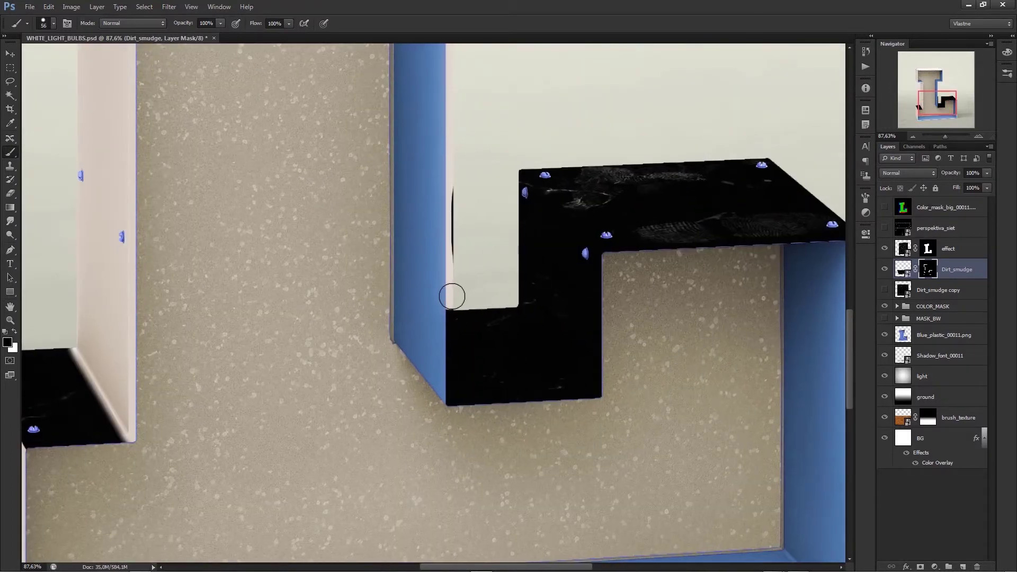
drag(438, 405, 453, 413)
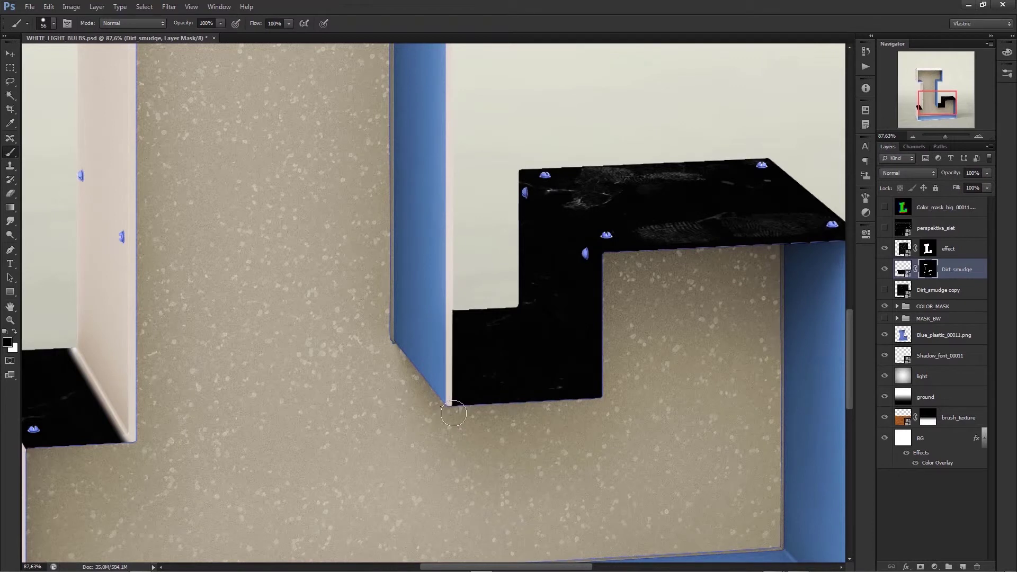
shift+click(601, 403)
shift+click(606, 258)
scroll(615, 268, right, 5)
shift+click(681, 261)
shift+click(683, 430)
drag(629, 320, 592, 458)
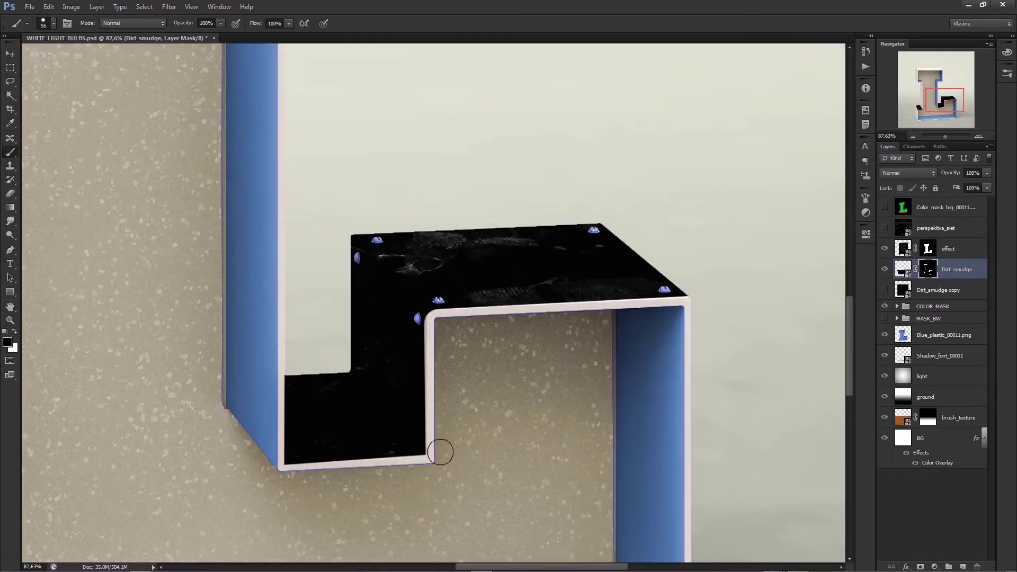
Set Dirt_smudge to Difference blending and bring the whole letter back into view
key(alt+shift+e)
key(m)
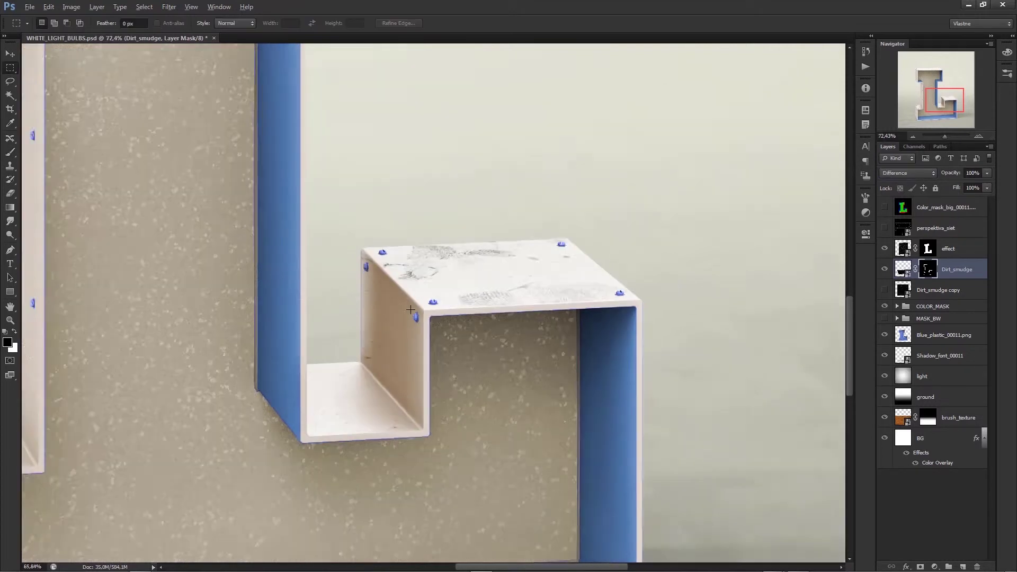
scroll(418, 286, down, 5)
drag(423, 265, 464, 317)
Show Dirt_smudge copy and squash it into a flat band over the L's top
key(v)
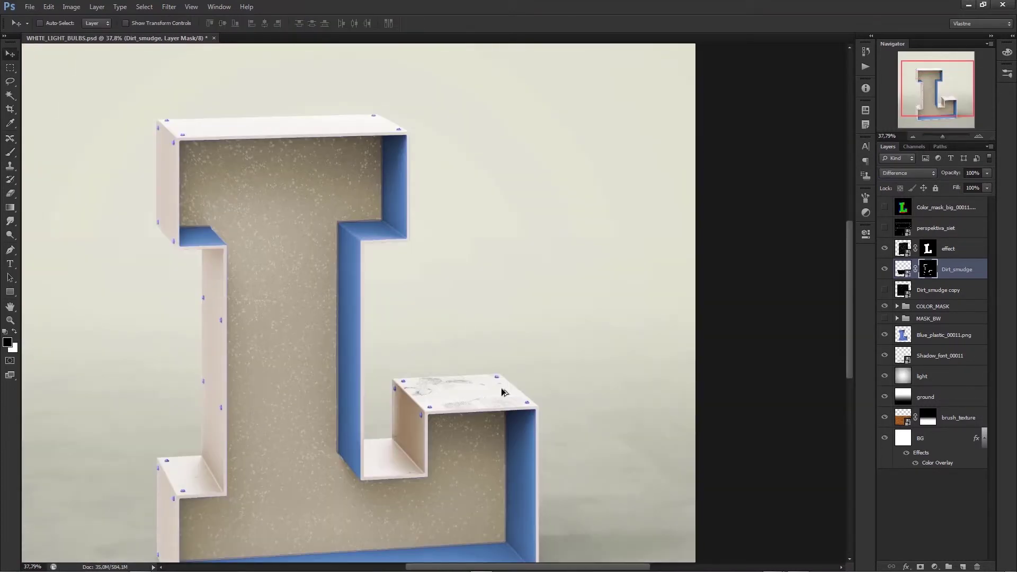
click(884, 289)
click(938, 291)
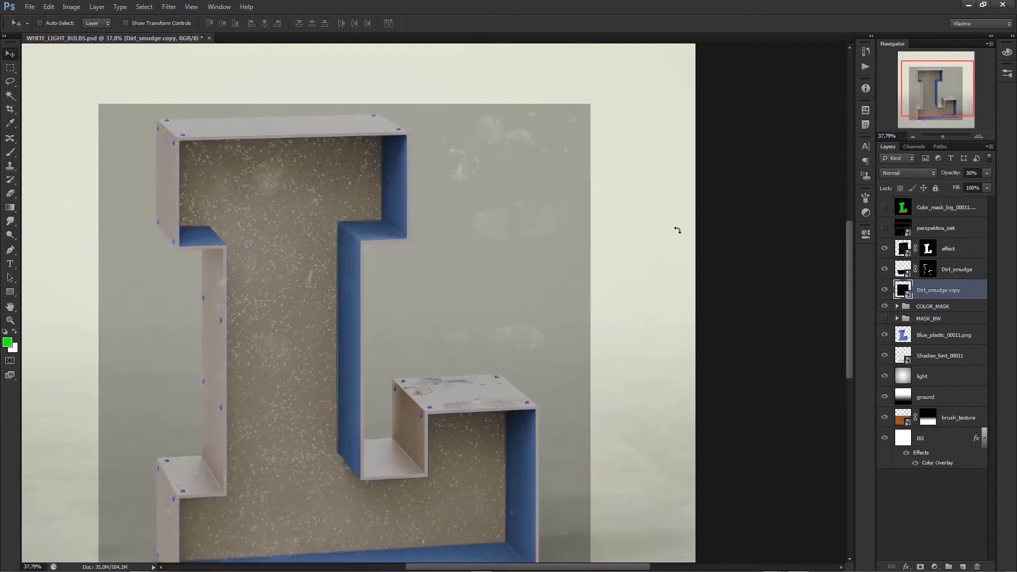
key(ctrl+t)
drag(344, 109, 344, 431)
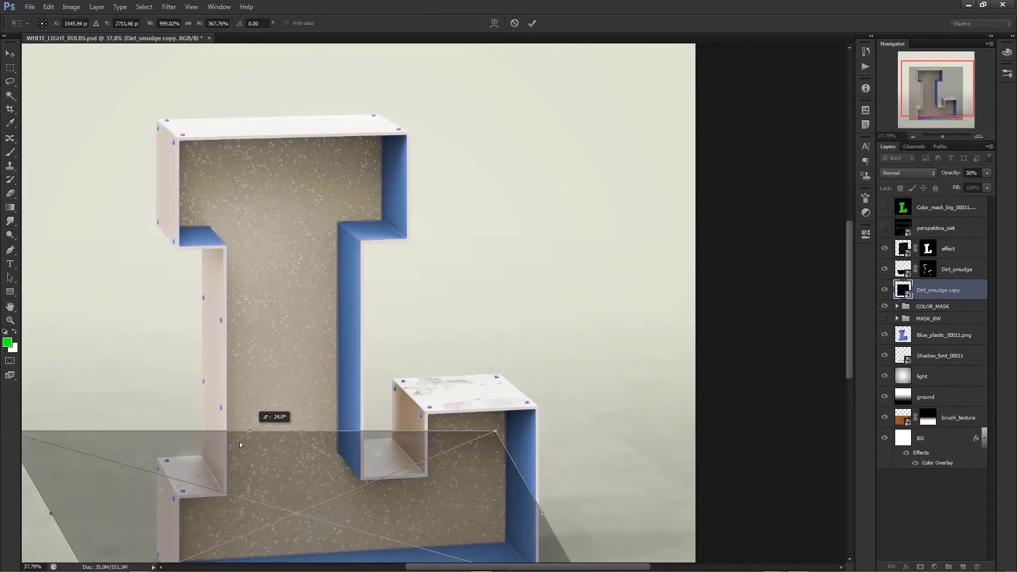
drag(344, 503, 344, 190)
Distort the band into a perspective parallelogram along the L's top edge and commit it
mouse_move(328, 116)
ctrl+mouse_down()
mouse_move(133, 126)
mouse_move(156, 120)
ctrl+mouse_up()
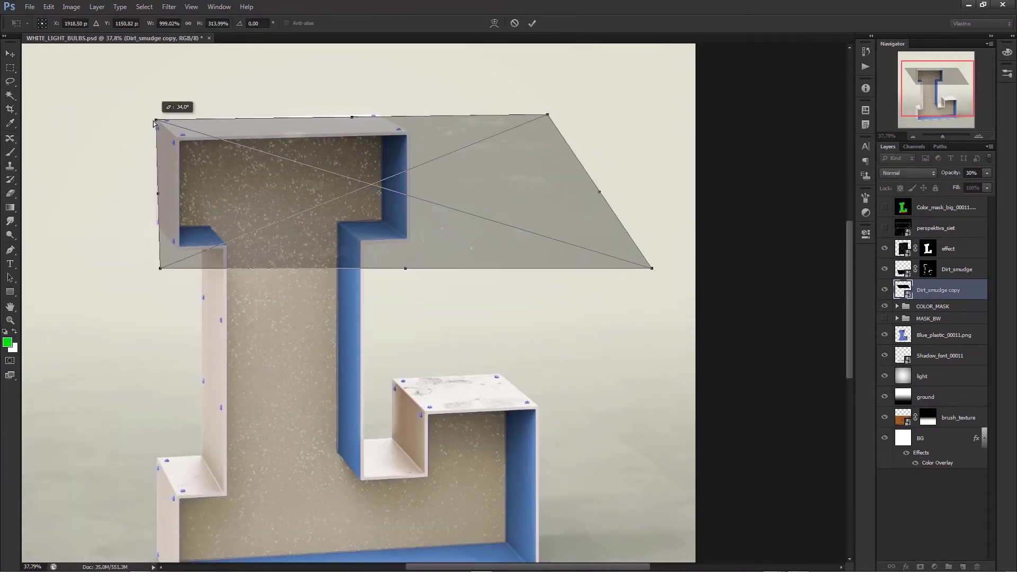
ctrl+drag(160, 268, 179, 139)
ctrl+drag(546, 115, 374, 113)
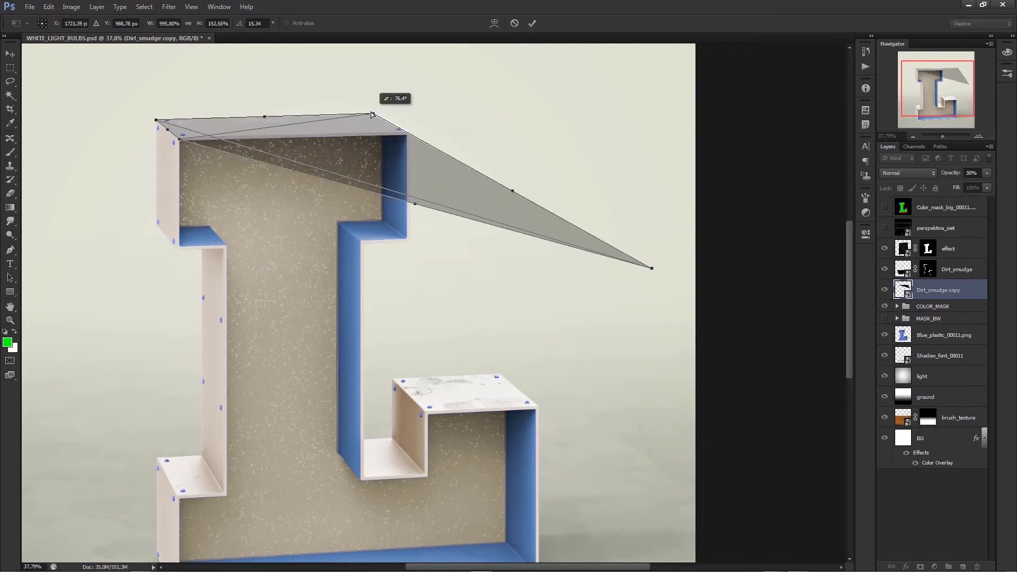
mouse_move(651, 268)
ctrl+mouse_down()
mouse_move(408, 135)
mouse_move(690, 178)
ctrl+mouse_up()
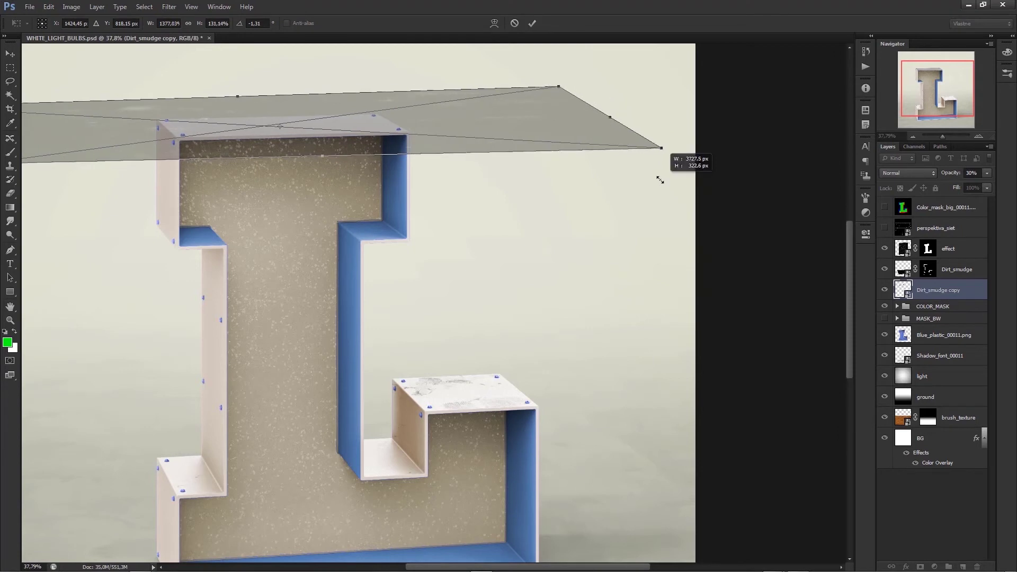
key(Return)
drag(304, 153, 440, 146)
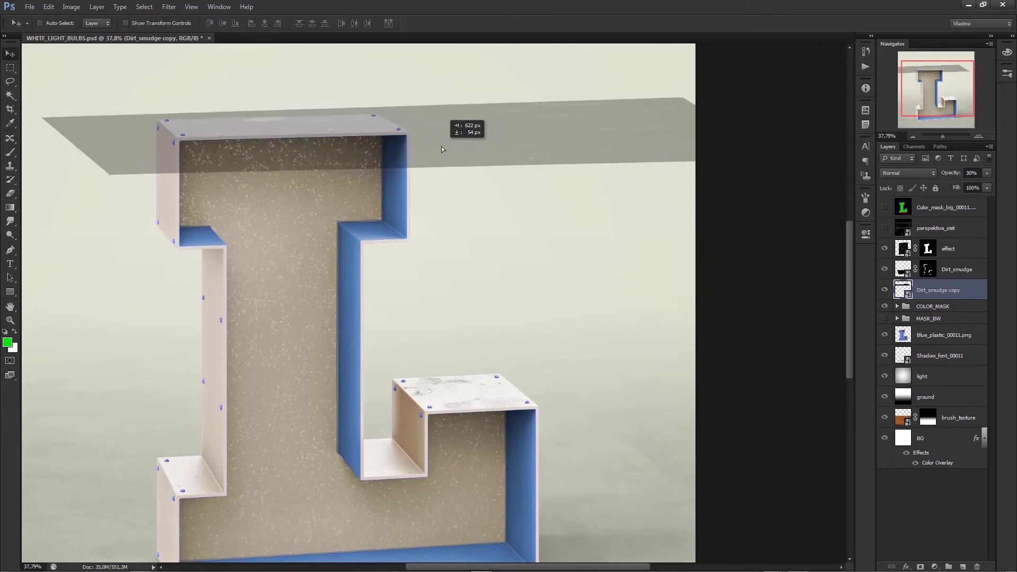
Magic Wand the letter's top faces on Color_mask, then hide Color_mask
click(885, 207)
click(943, 207)
click(10, 95)
click(209, 127)
click(884, 207)
Mask Dirt_smudge copy to the top faces and brush in the light rim along the inner edge
click(942, 289)
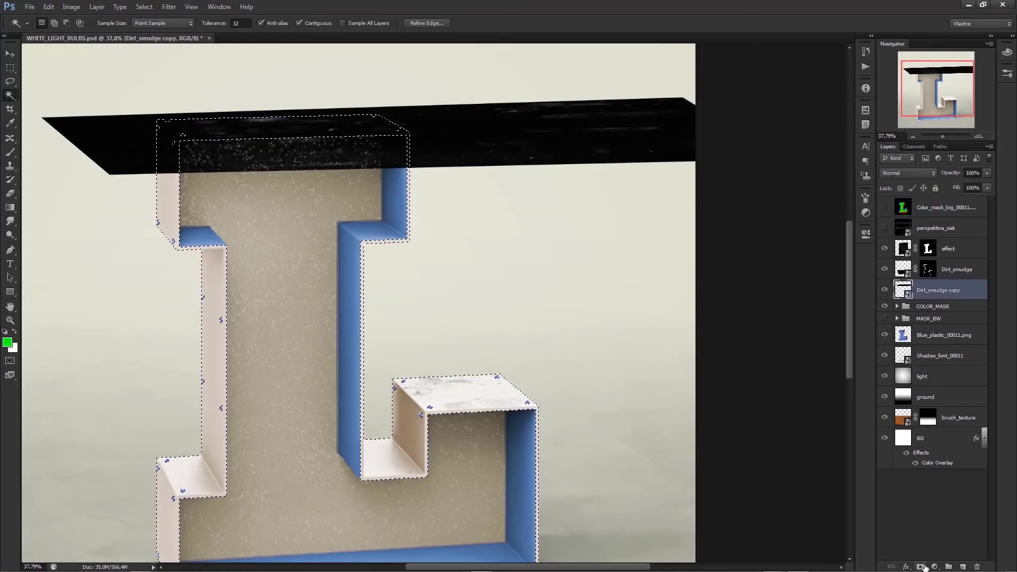
click(920, 566)
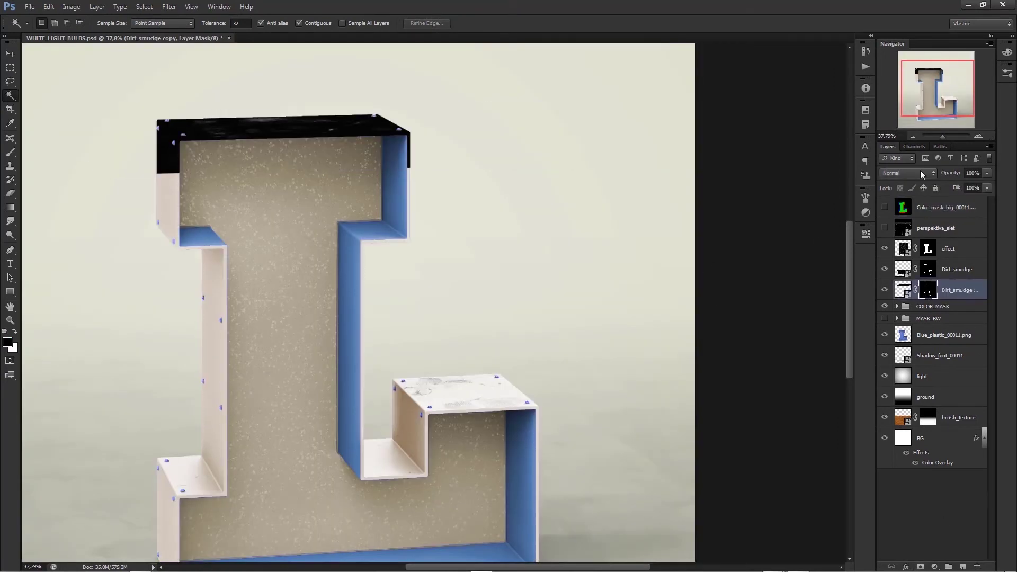
key(b)
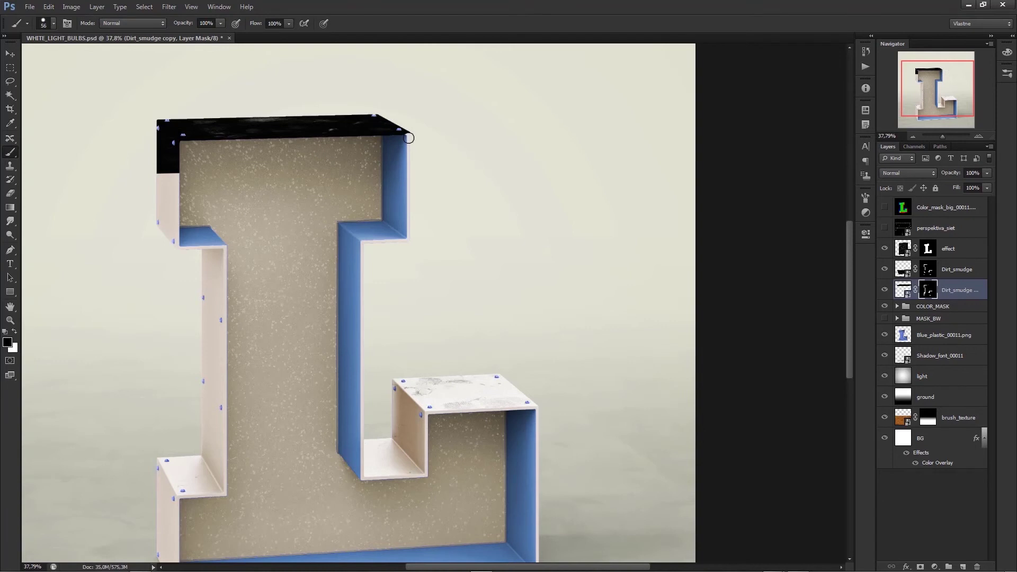
shift+click(183, 144)
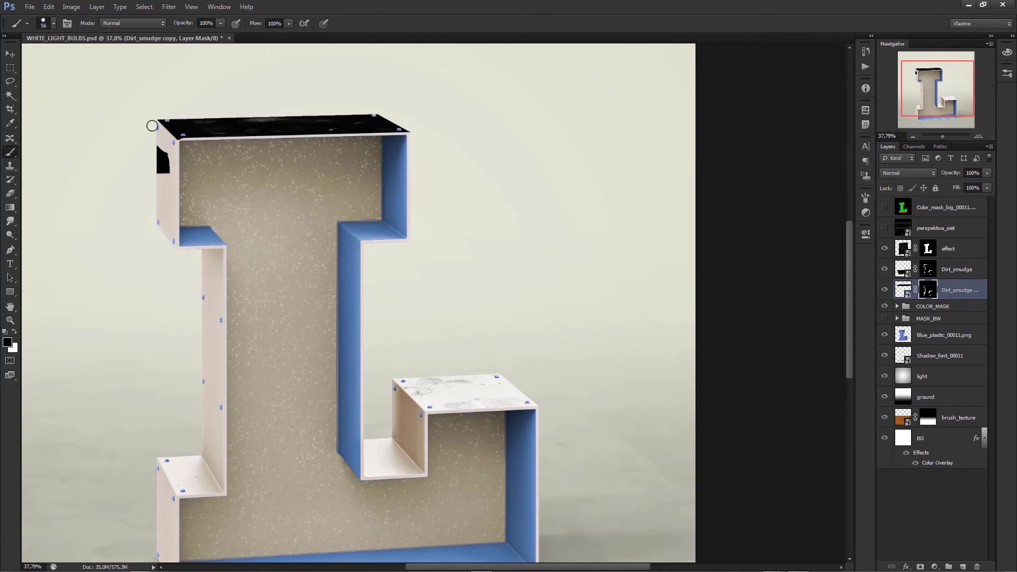
Set Dirt_smudge copy's blend mode to Difference
click(908, 172)
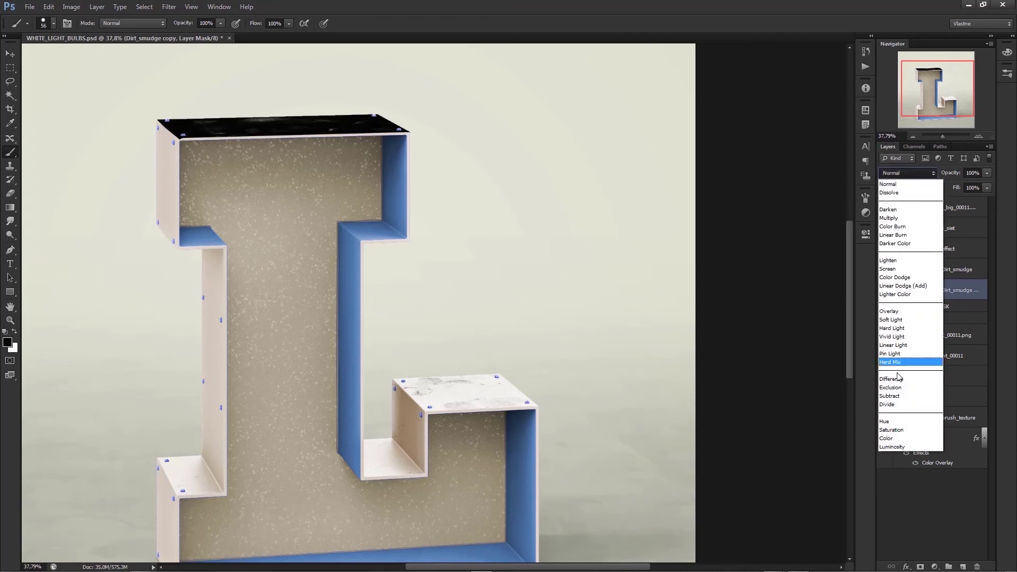
click(901, 365)
scroll(411, 113, up, 3)
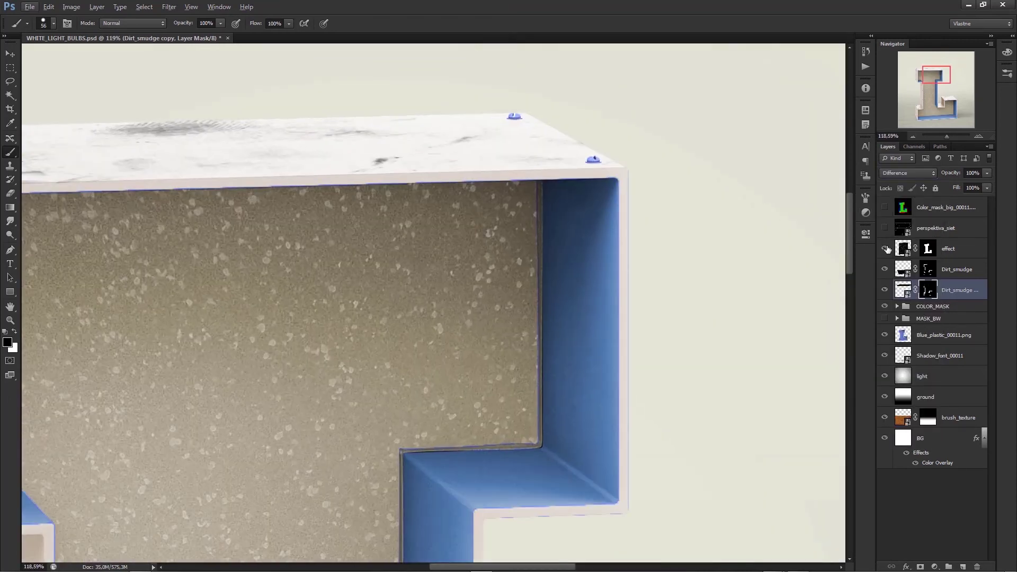
scroll(601, 246, down, 2)
scroll(485, 268, down, 1)
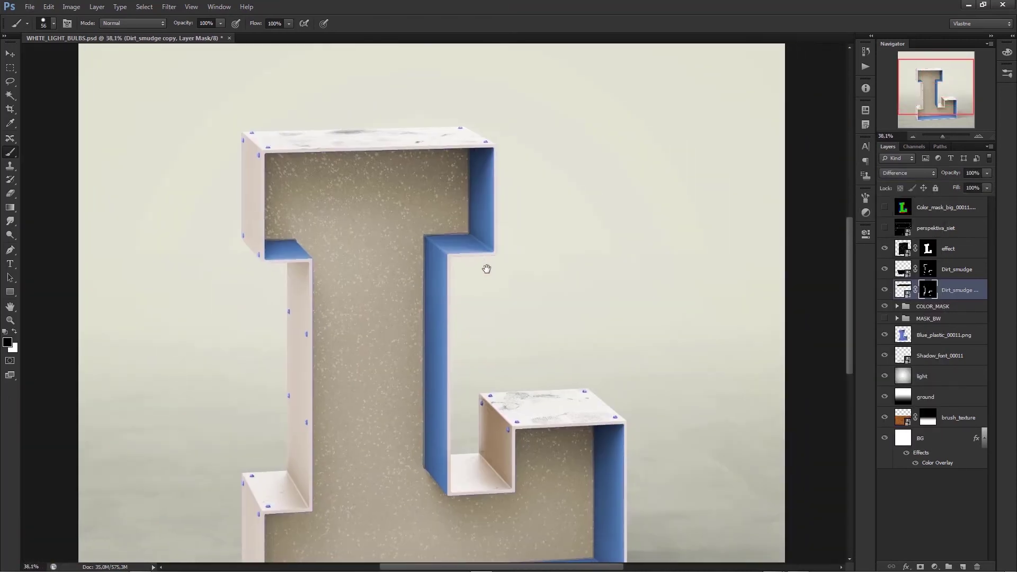
scroll(483, 261, down, 1)
Save the artwork as a Photoshop file named OW_CREATED_MATERIAL
key(m)
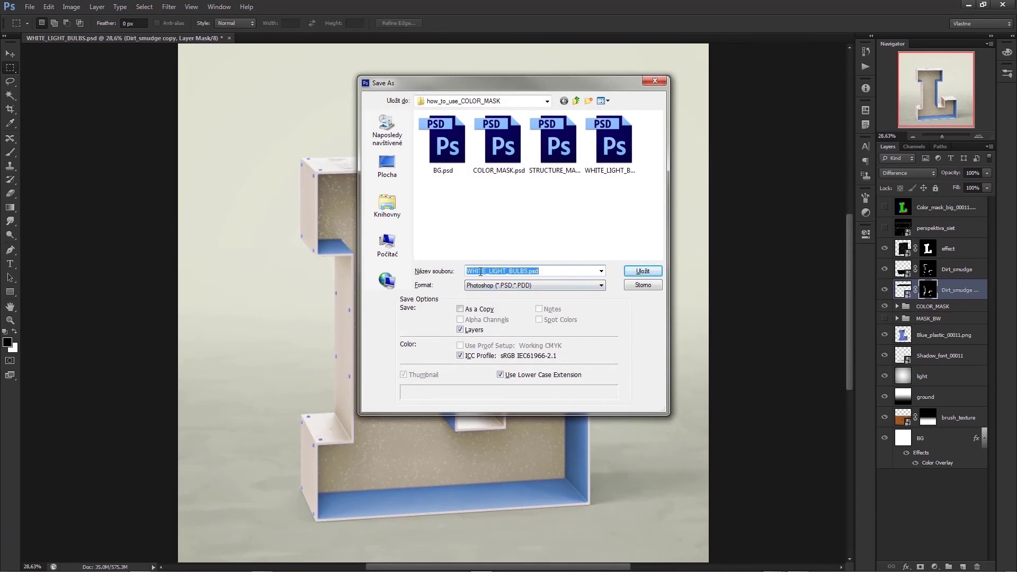
text(OW_CREATED_MATERIAL)
key(Return)
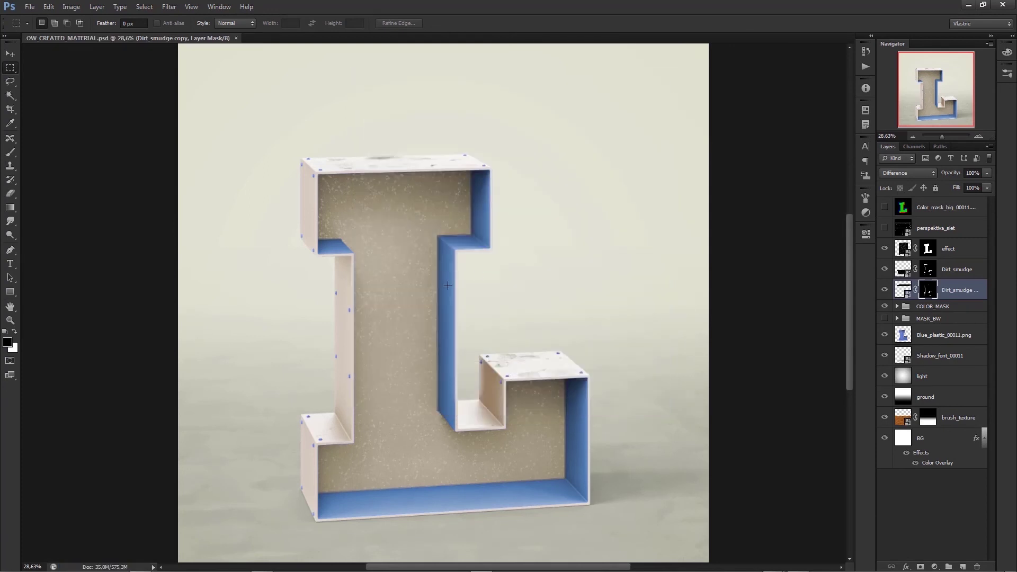